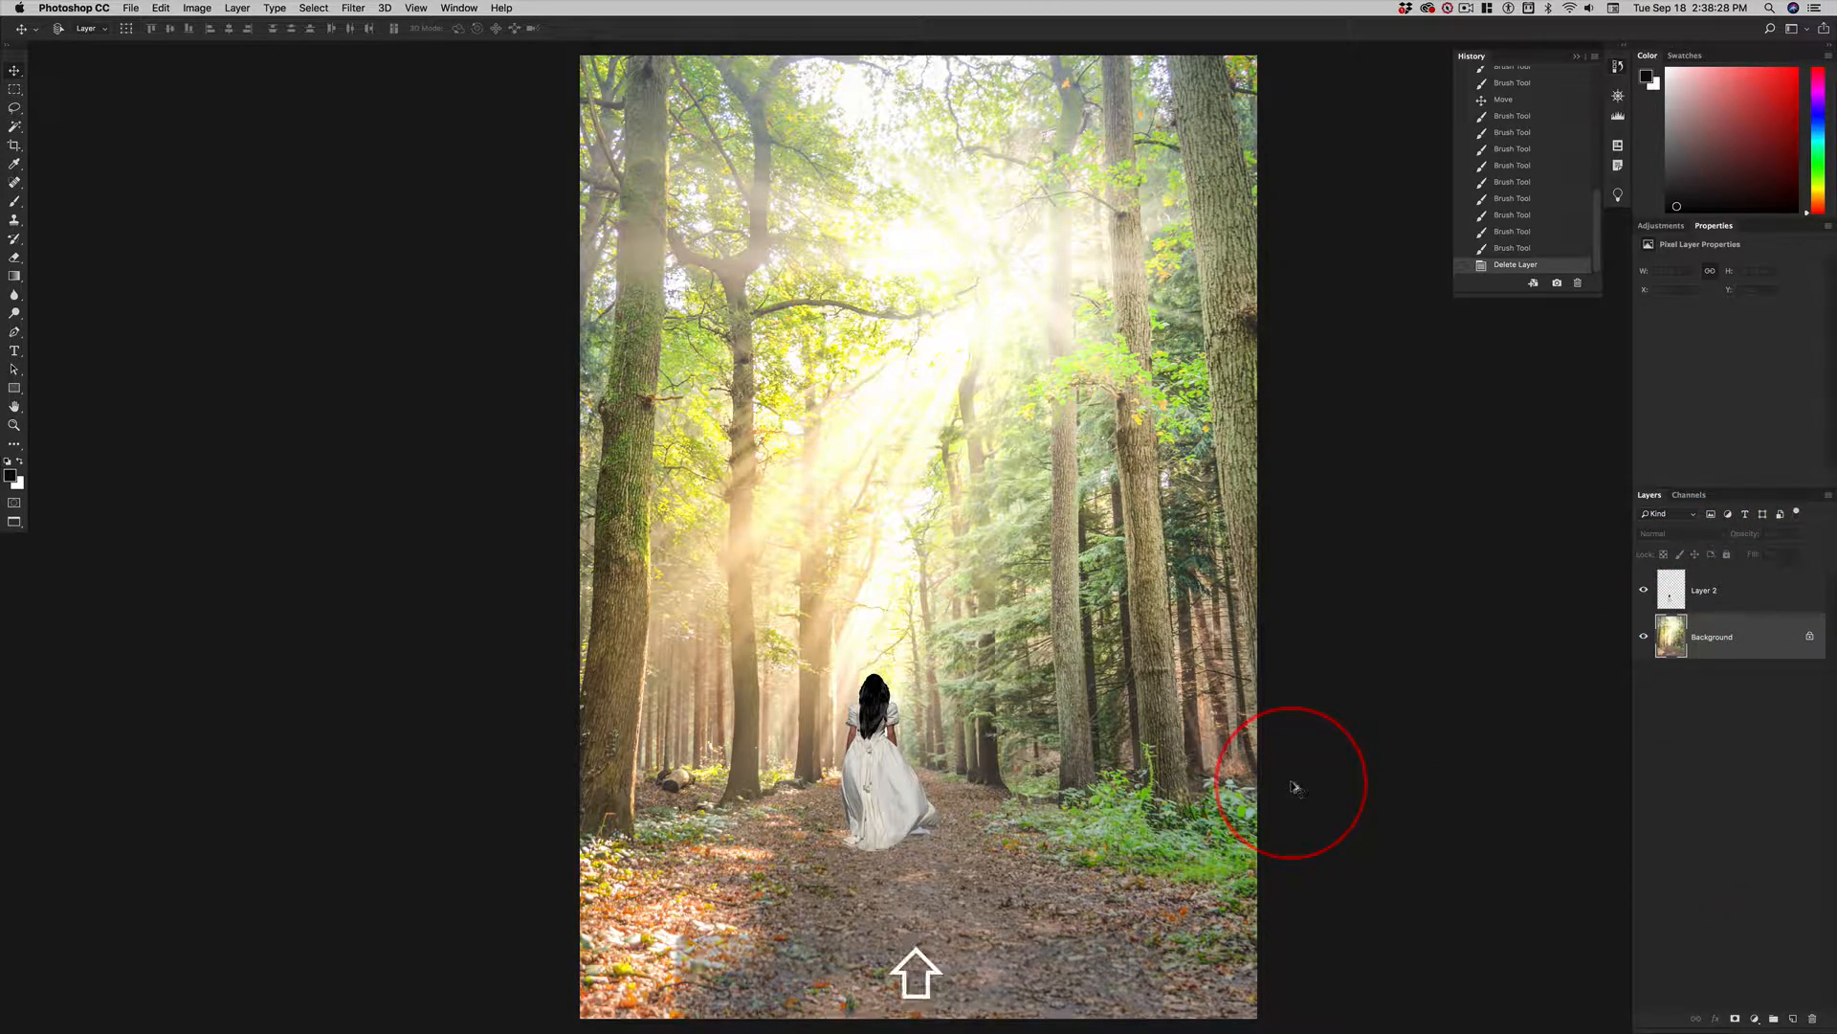
# Add an empty layer above the forest background and set up a smaller soft brush in Multiply mode at 32% opacity.
pyautogui.press('alt+shift+super+n')
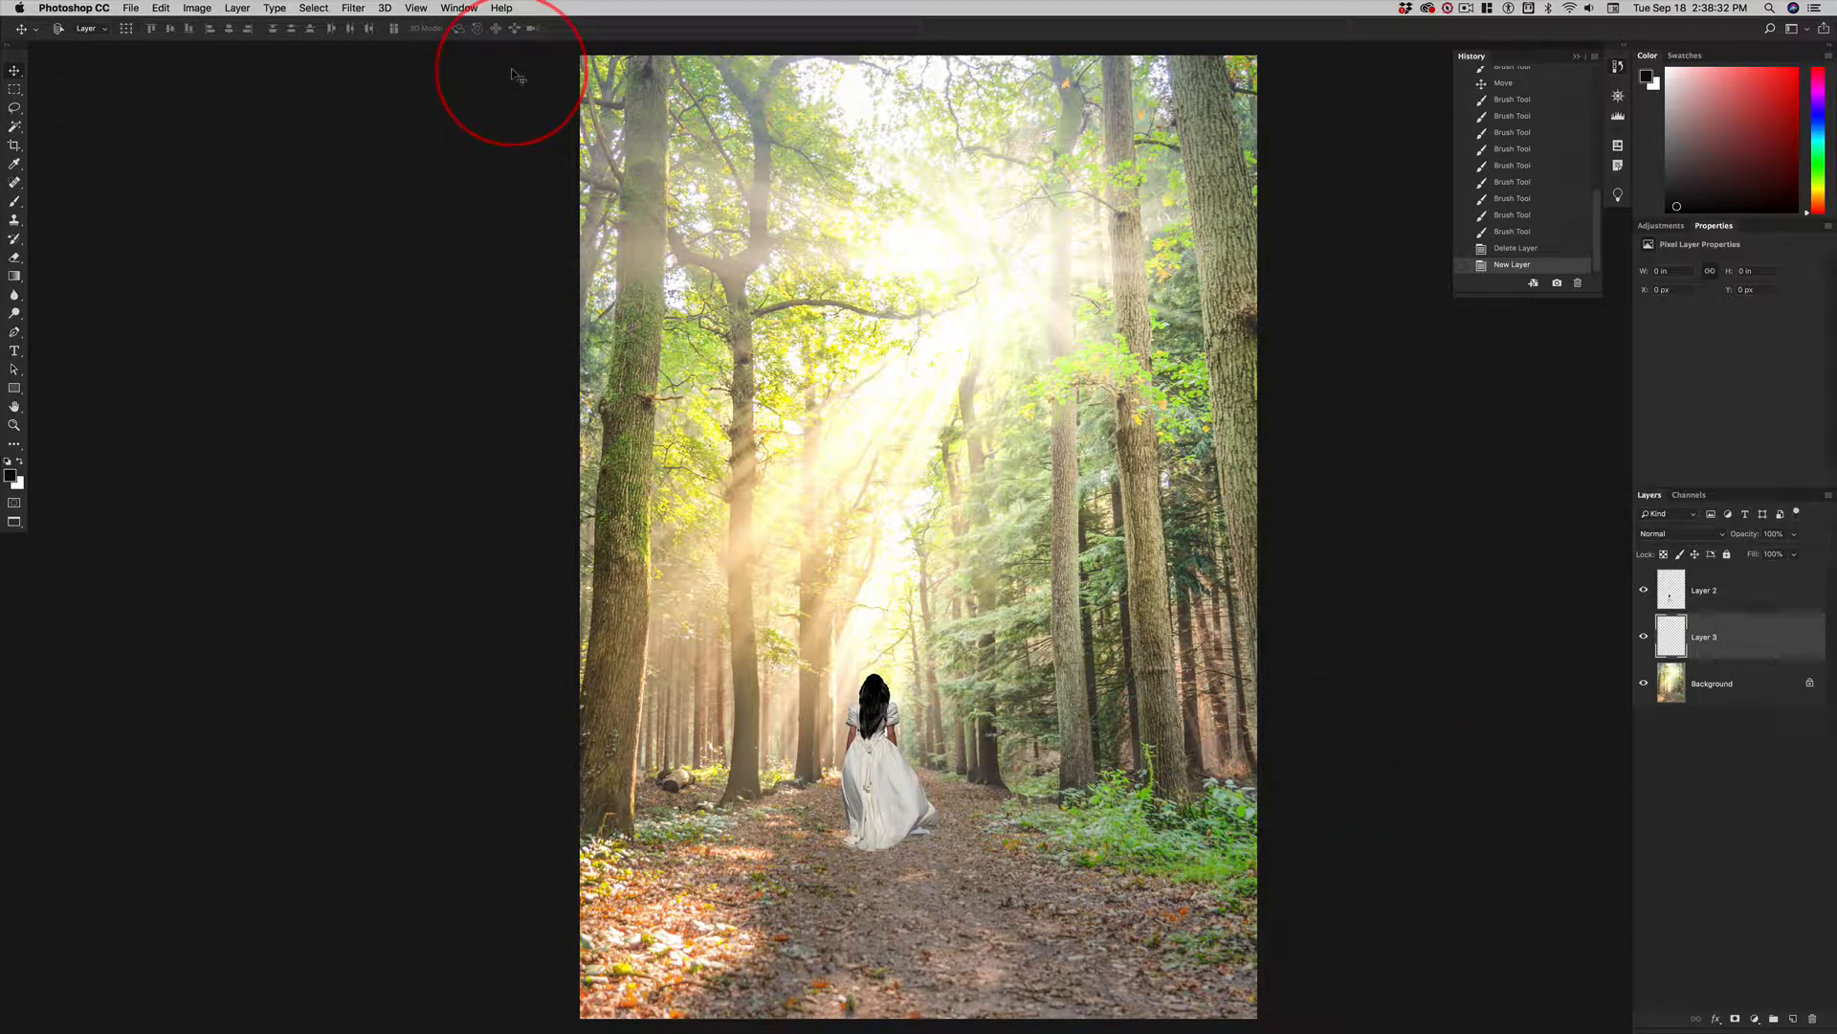
pyautogui.press('b')
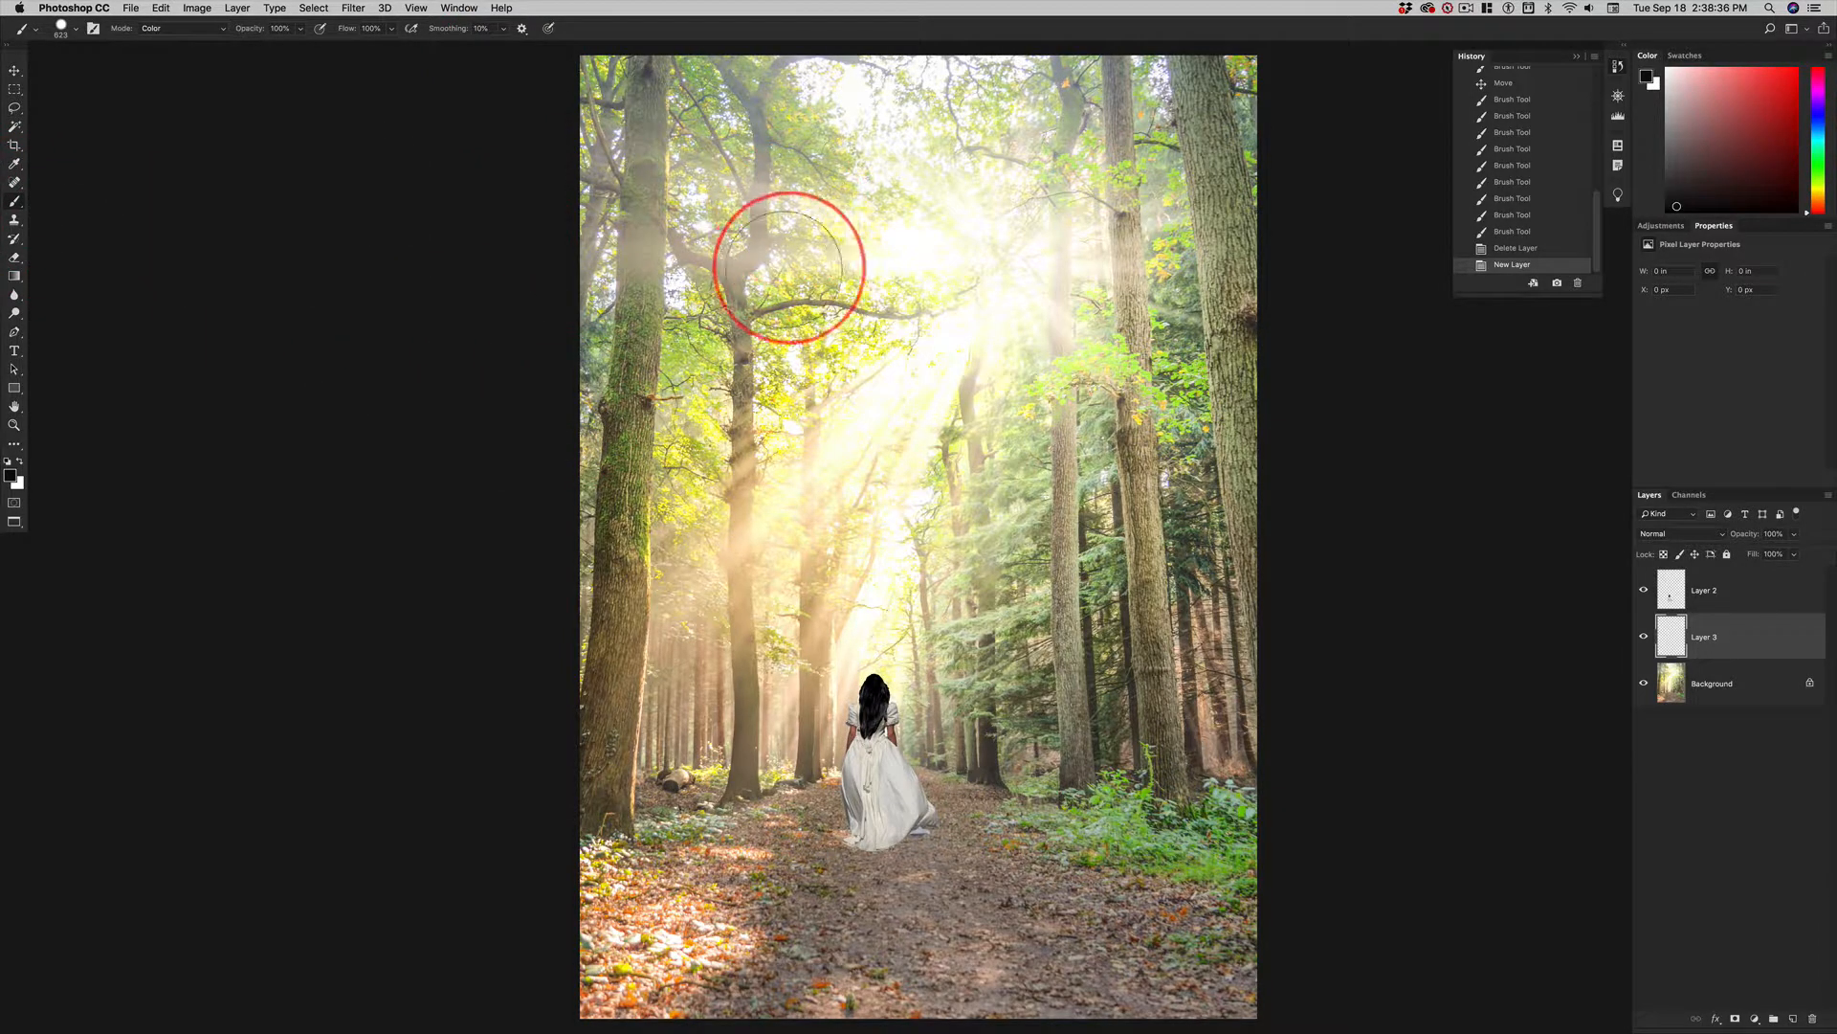
pyautogui.hotkey('ctrl', 'alt')
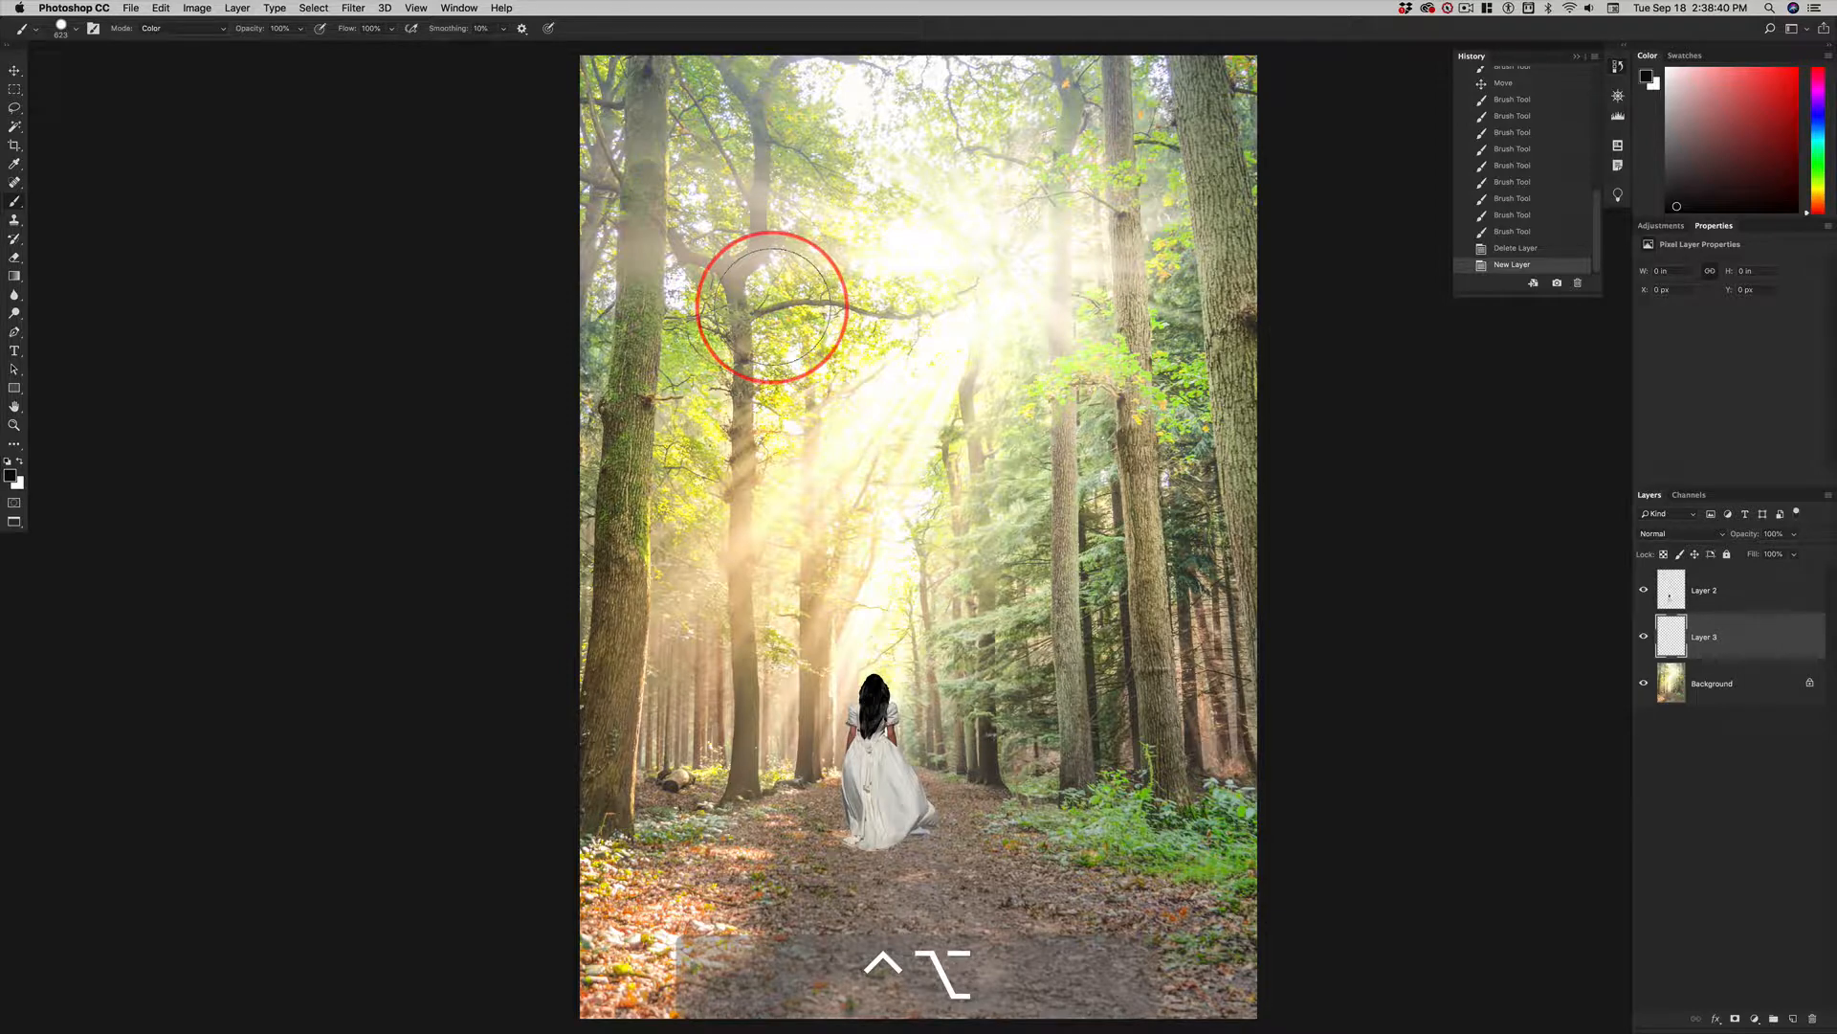
pyautogui.moveTo(771, 307)
pyautogui.mouseDown()
pyautogui.moveTo(866, 310)
pyautogui.moveTo(707, 301)
pyautogui.moveTo(710, 427)
pyautogui.moveTo(688, 49)
pyautogui.mouseUp()
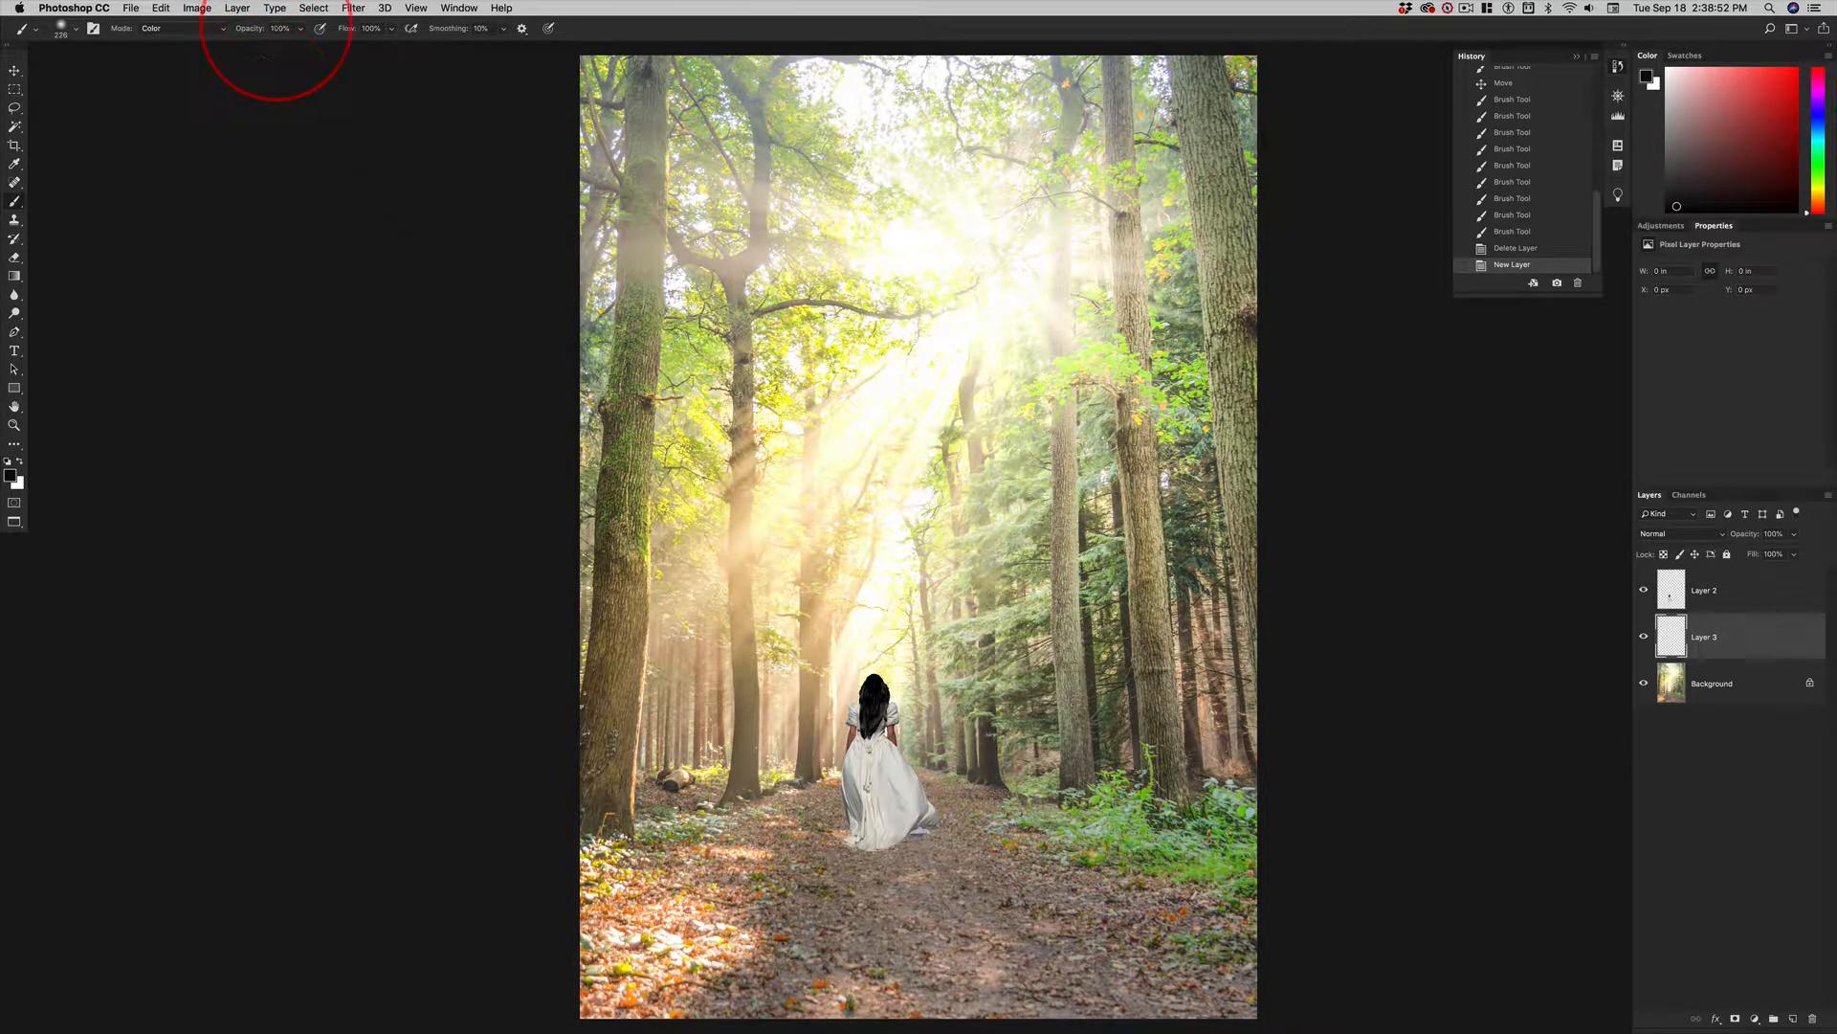
pyautogui.click(189, 33)
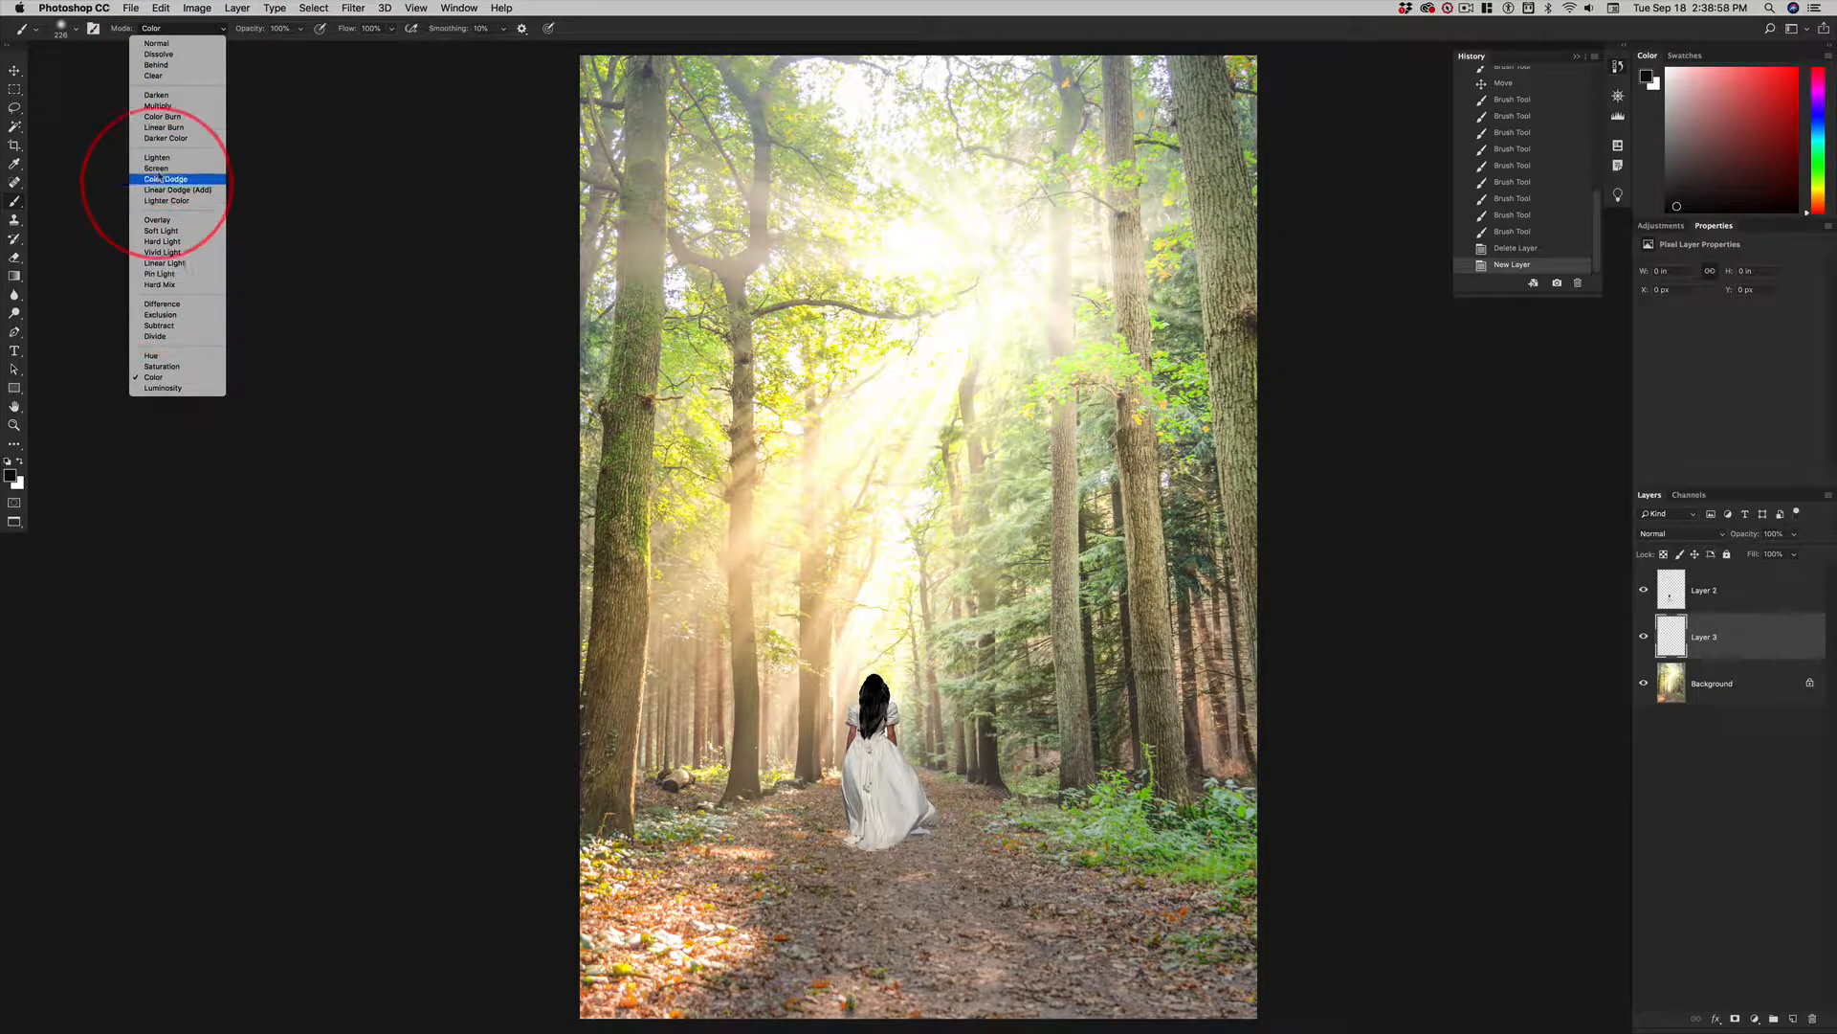
pyautogui.click(159, 105)
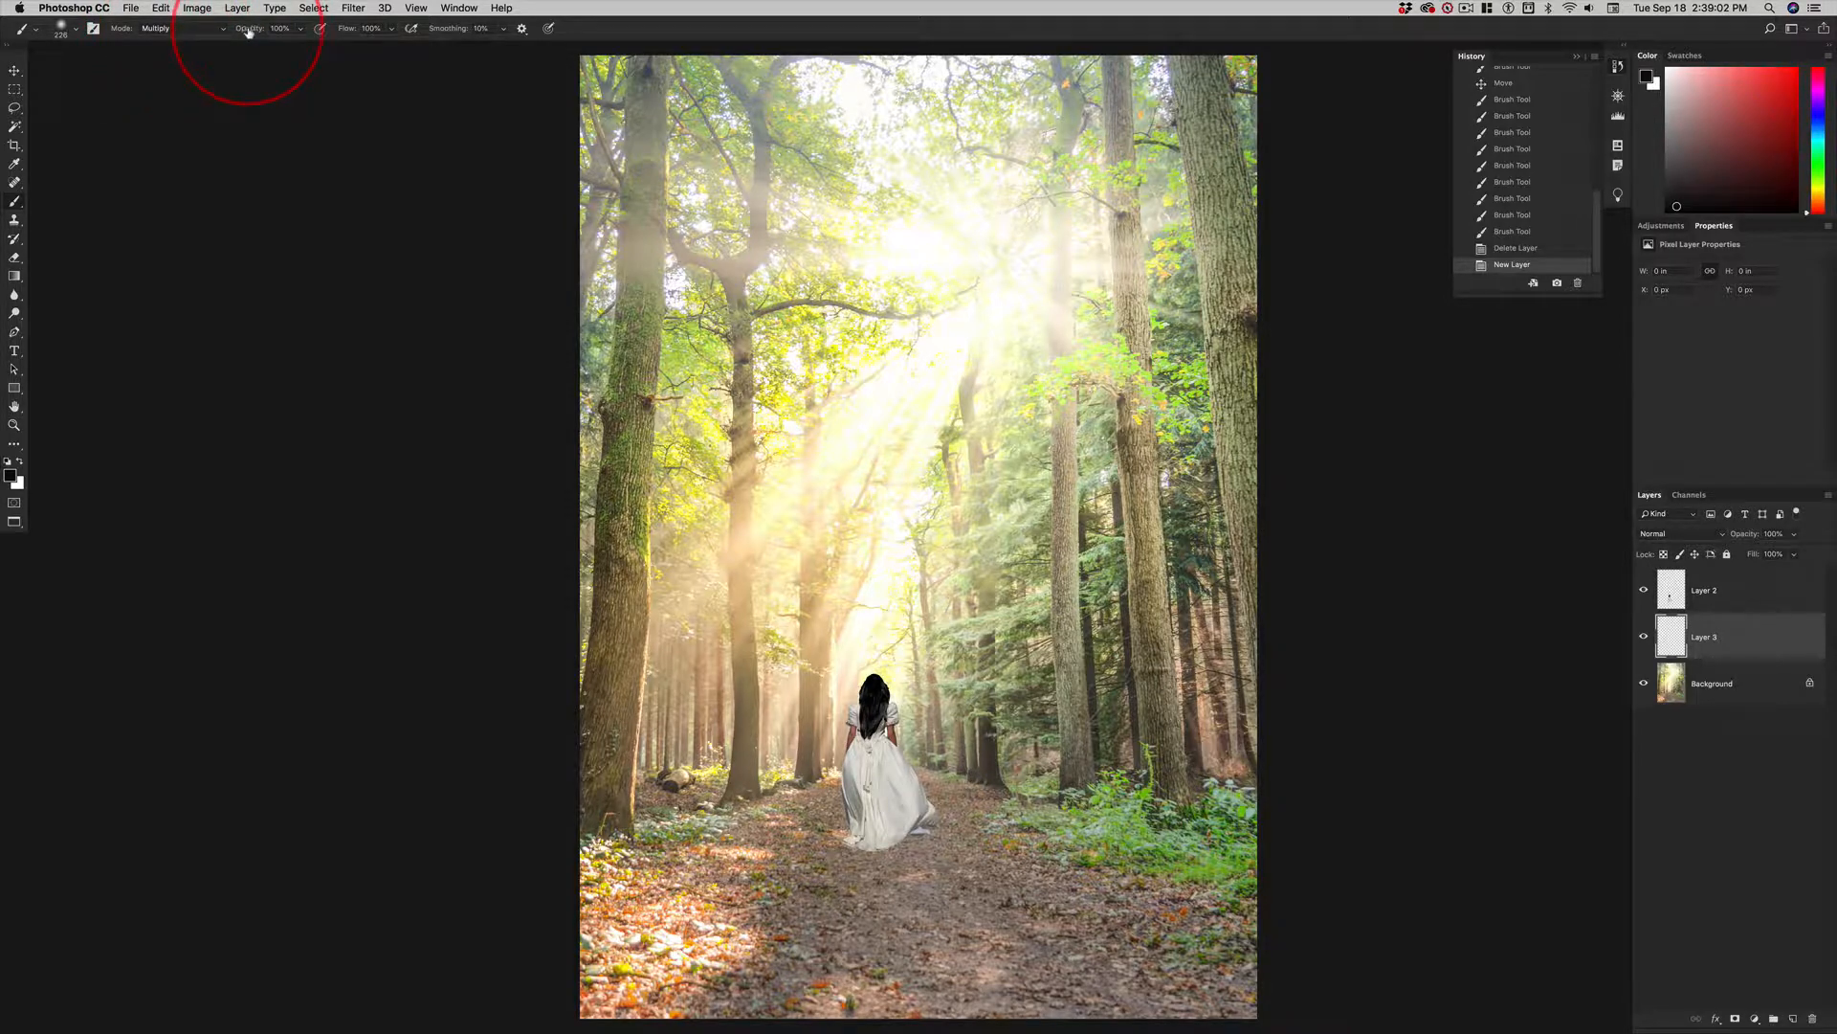
pyautogui.moveTo(249, 32)
pyautogui.mouseDown()
pyautogui.moveTo(306, 35)
pyautogui.moveTo(241, 36)
pyautogui.moveTo(261, 32)
pyautogui.mouseUp()
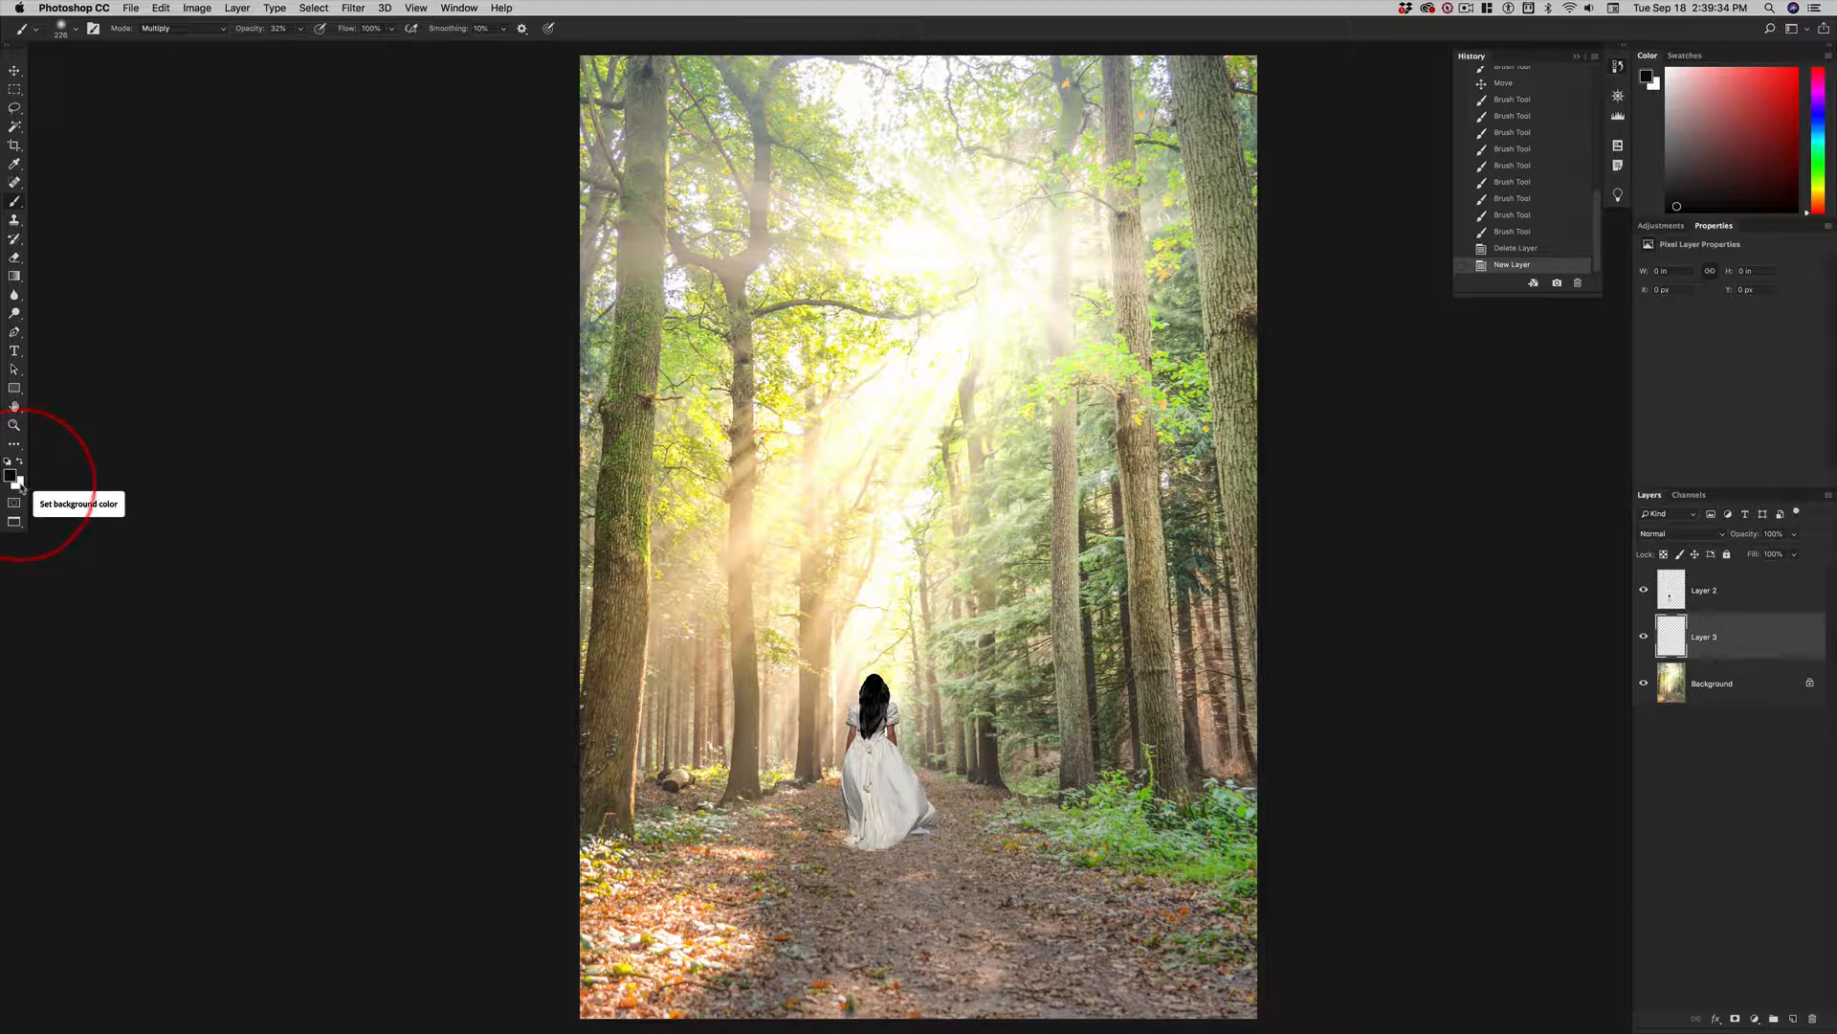
# Fill the new layer with 50% Gray in Normal mode at 100% opacity.
pyautogui.hotkey('shift', 'BackSpace')
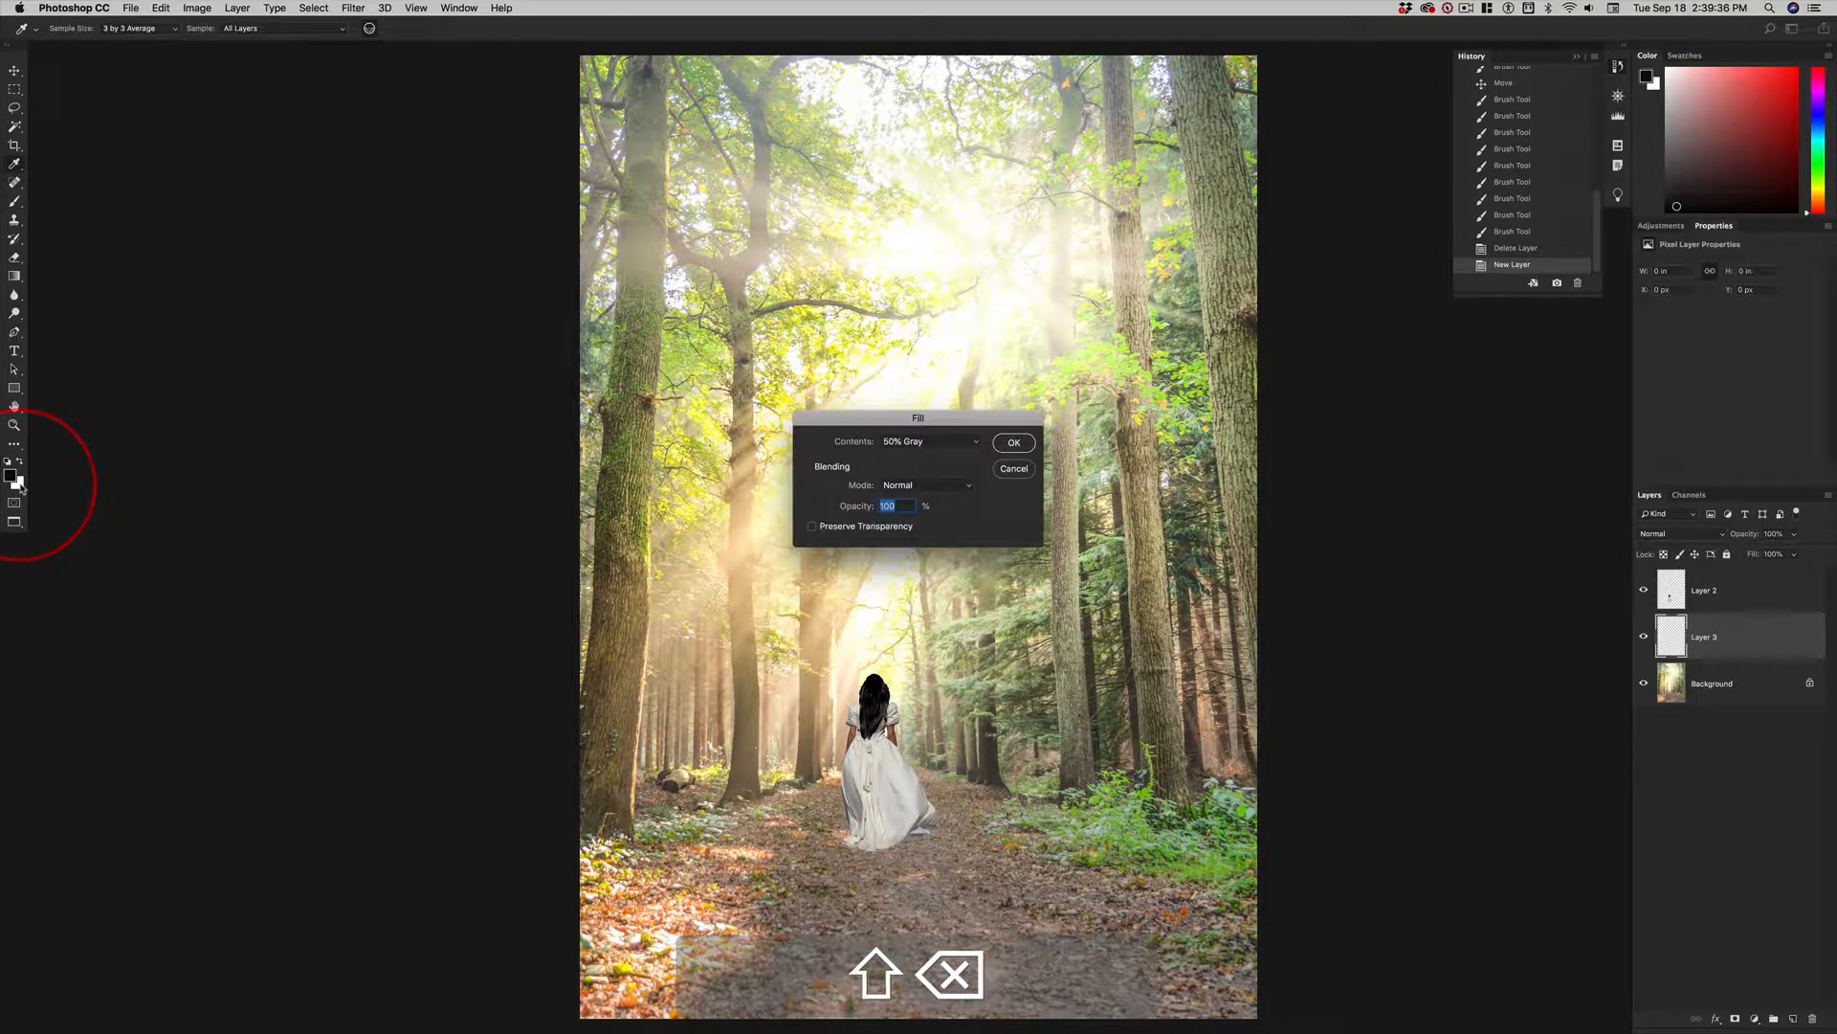
pyautogui.moveTo(966, 413); pyautogui.dragTo(552, 344)
pyautogui.click(521, 373)
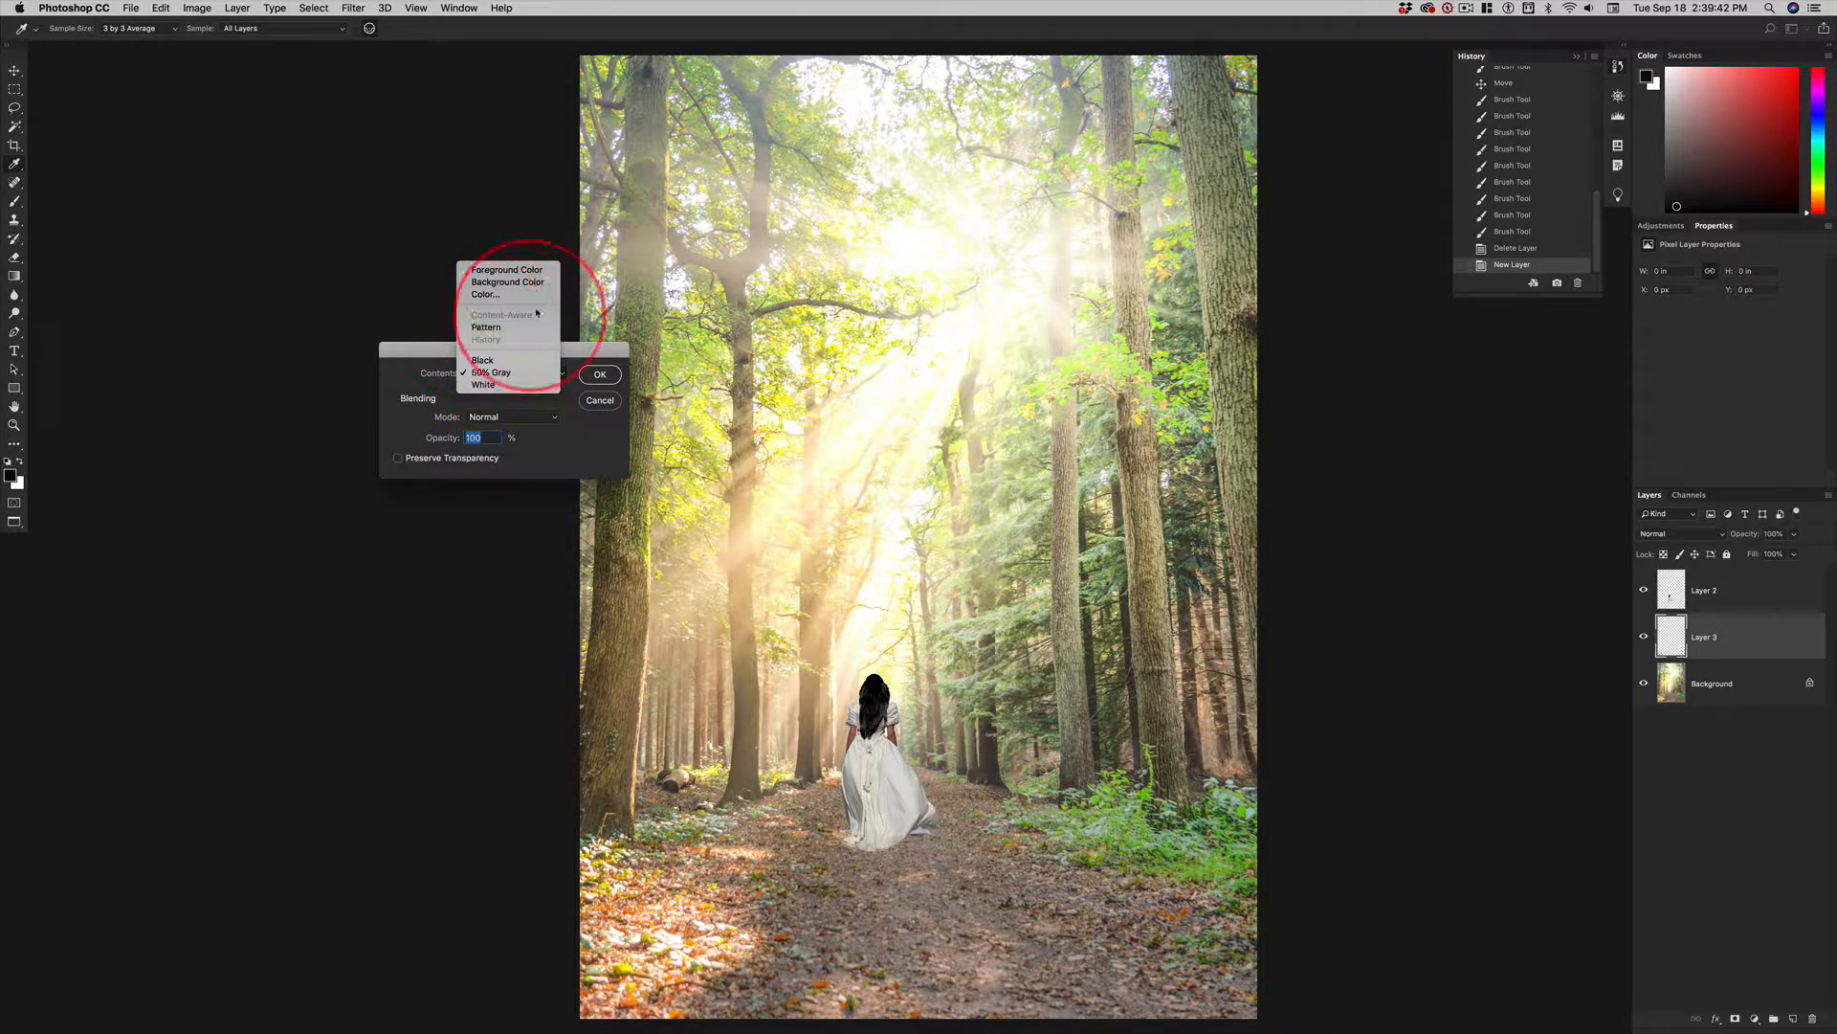
pyautogui.click(497, 375)
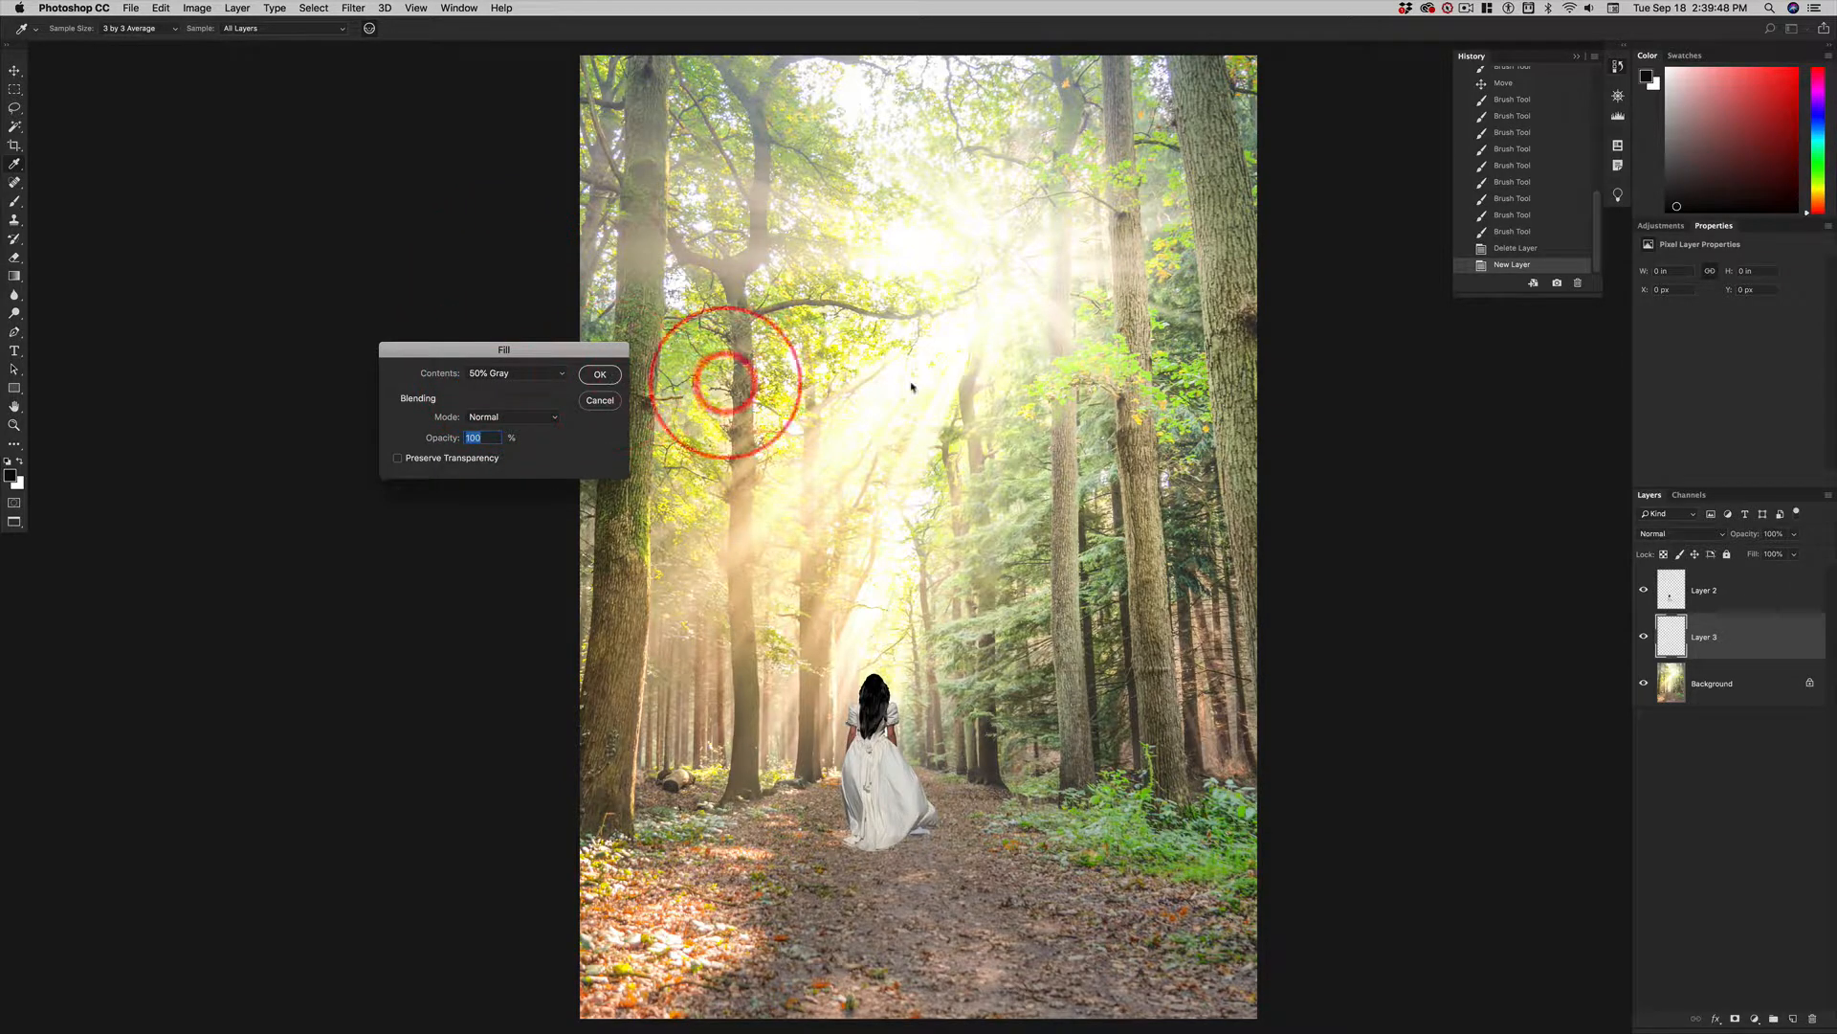
pyautogui.press('Return')
pyautogui.press('b')
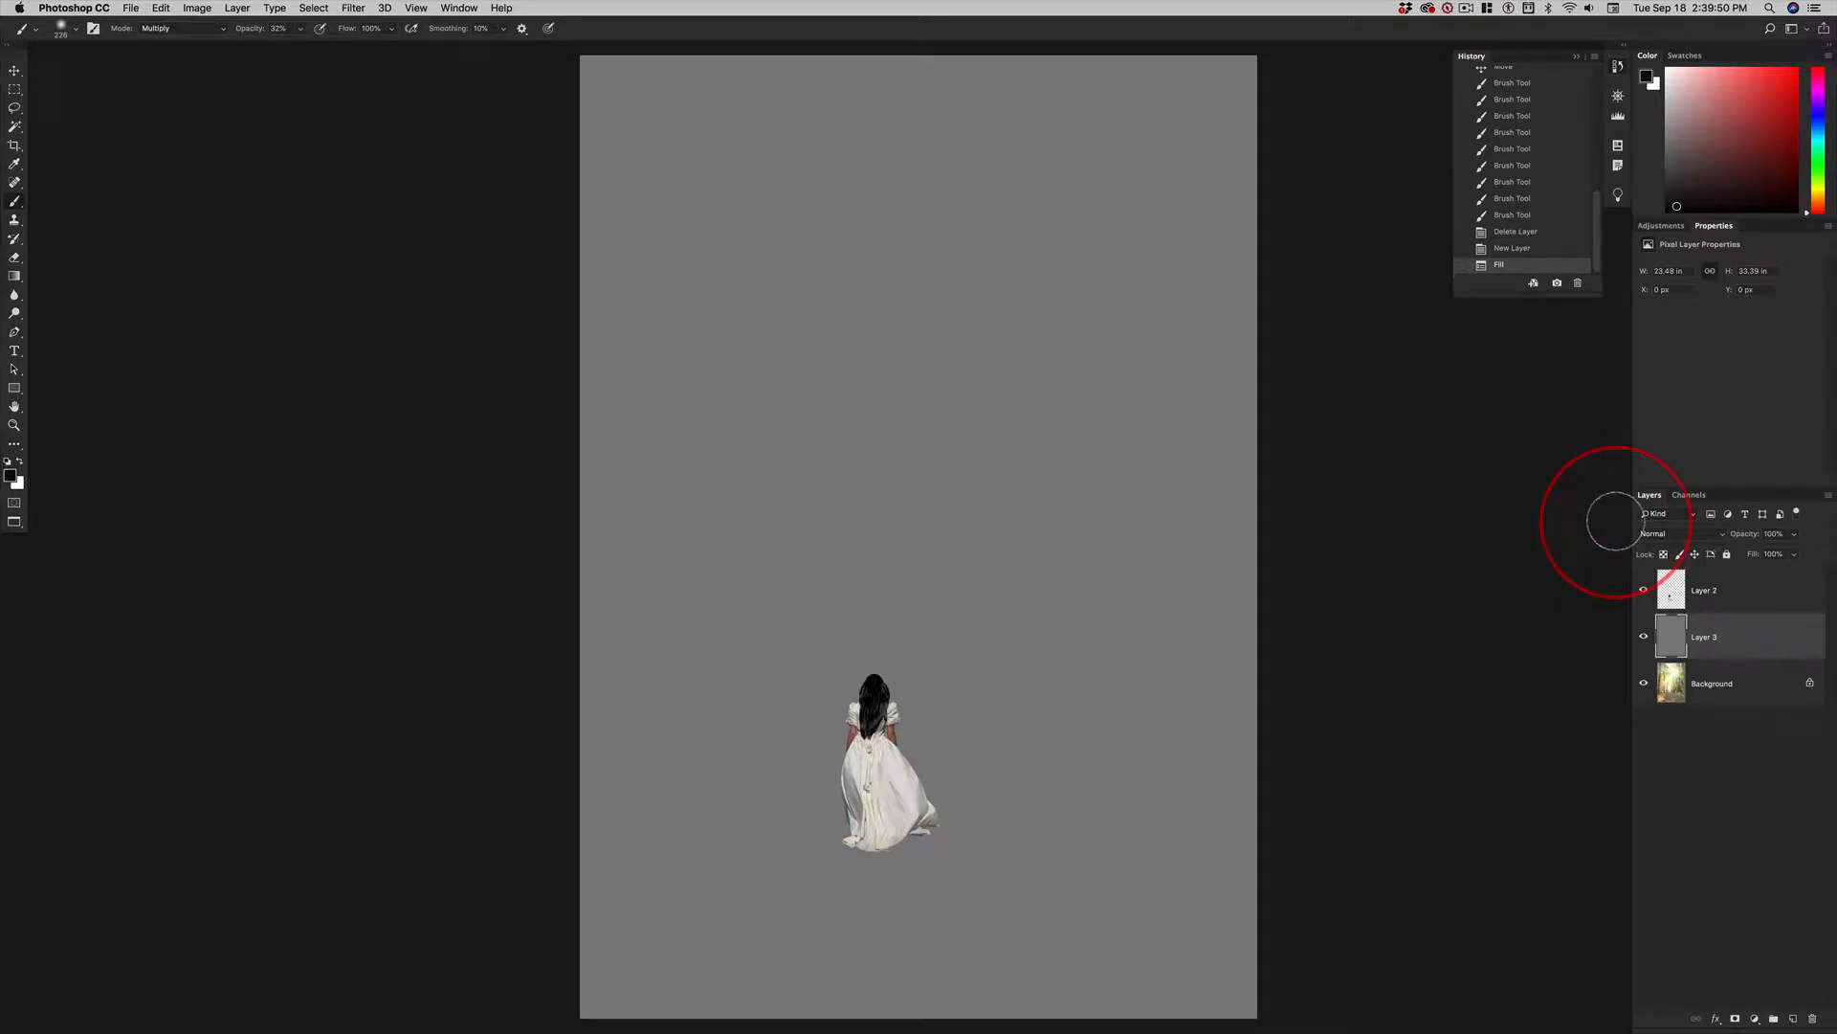
# Set the gray layer's blend mode to Overlay and keep the layer itself selected for painting.
pyautogui.click(1682, 538)
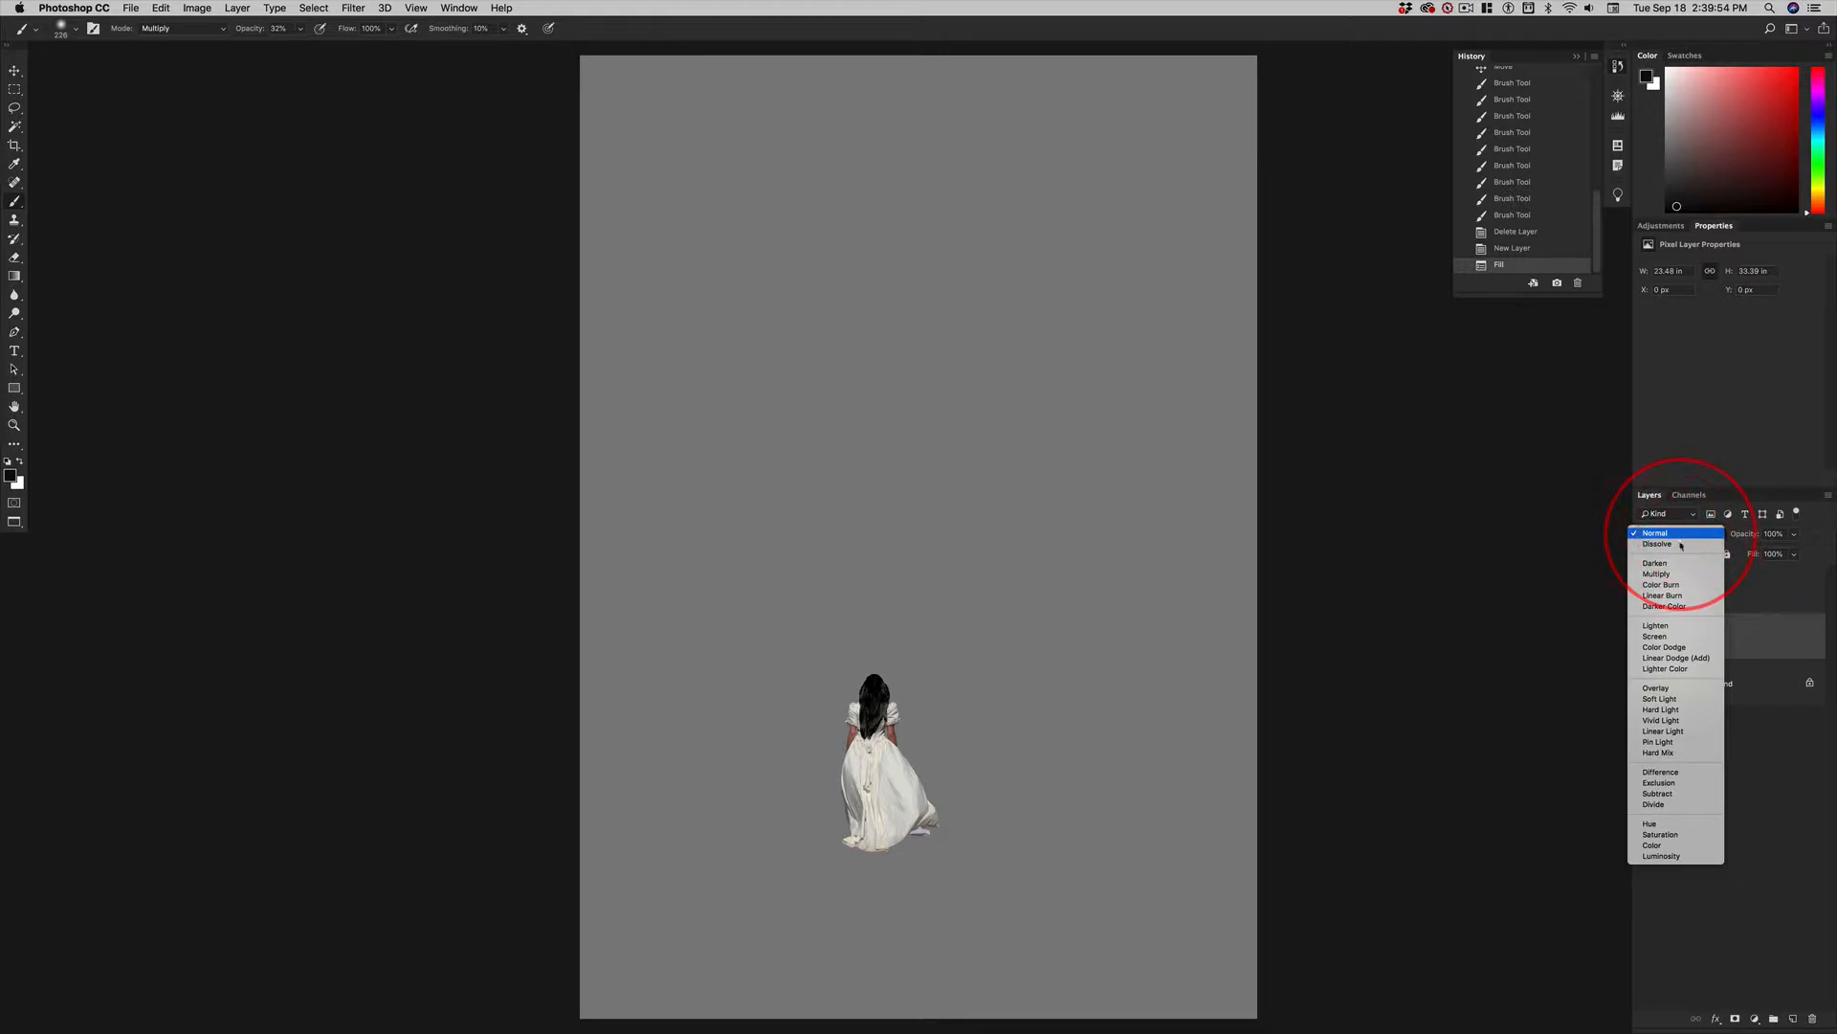
pyautogui.click(1663, 690)
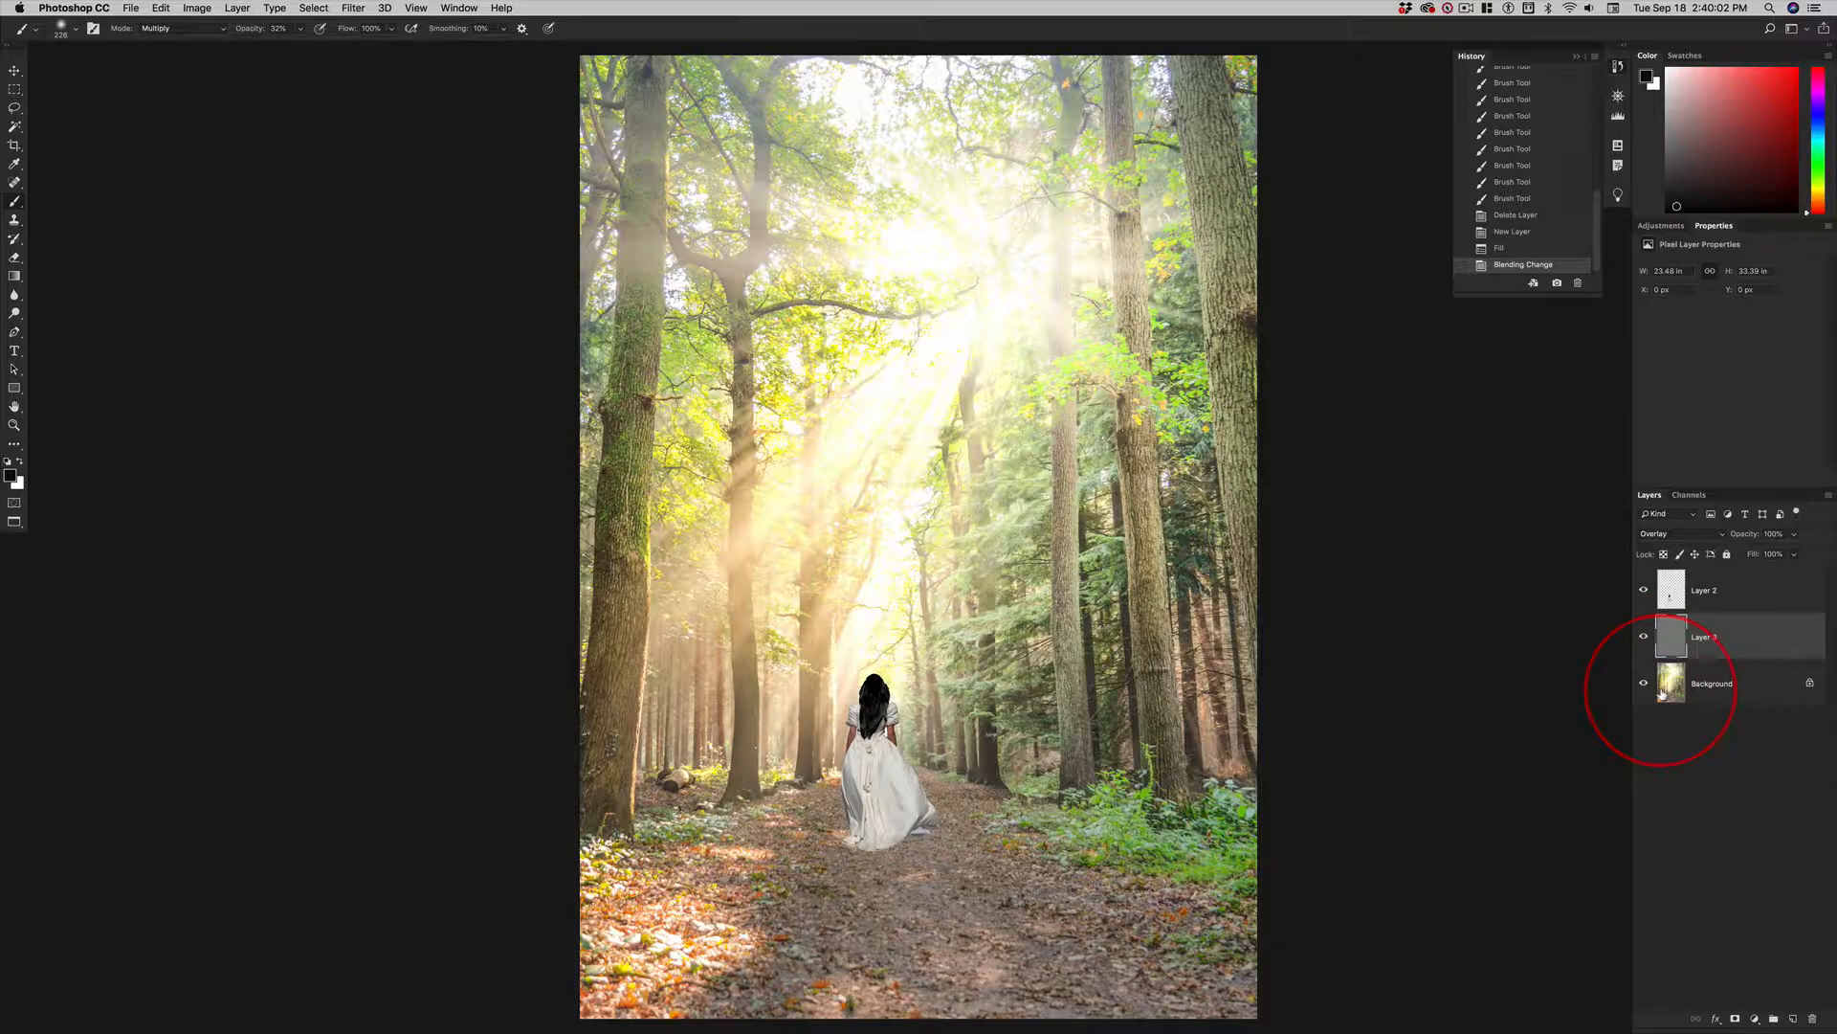
pyautogui.click(1675, 635)
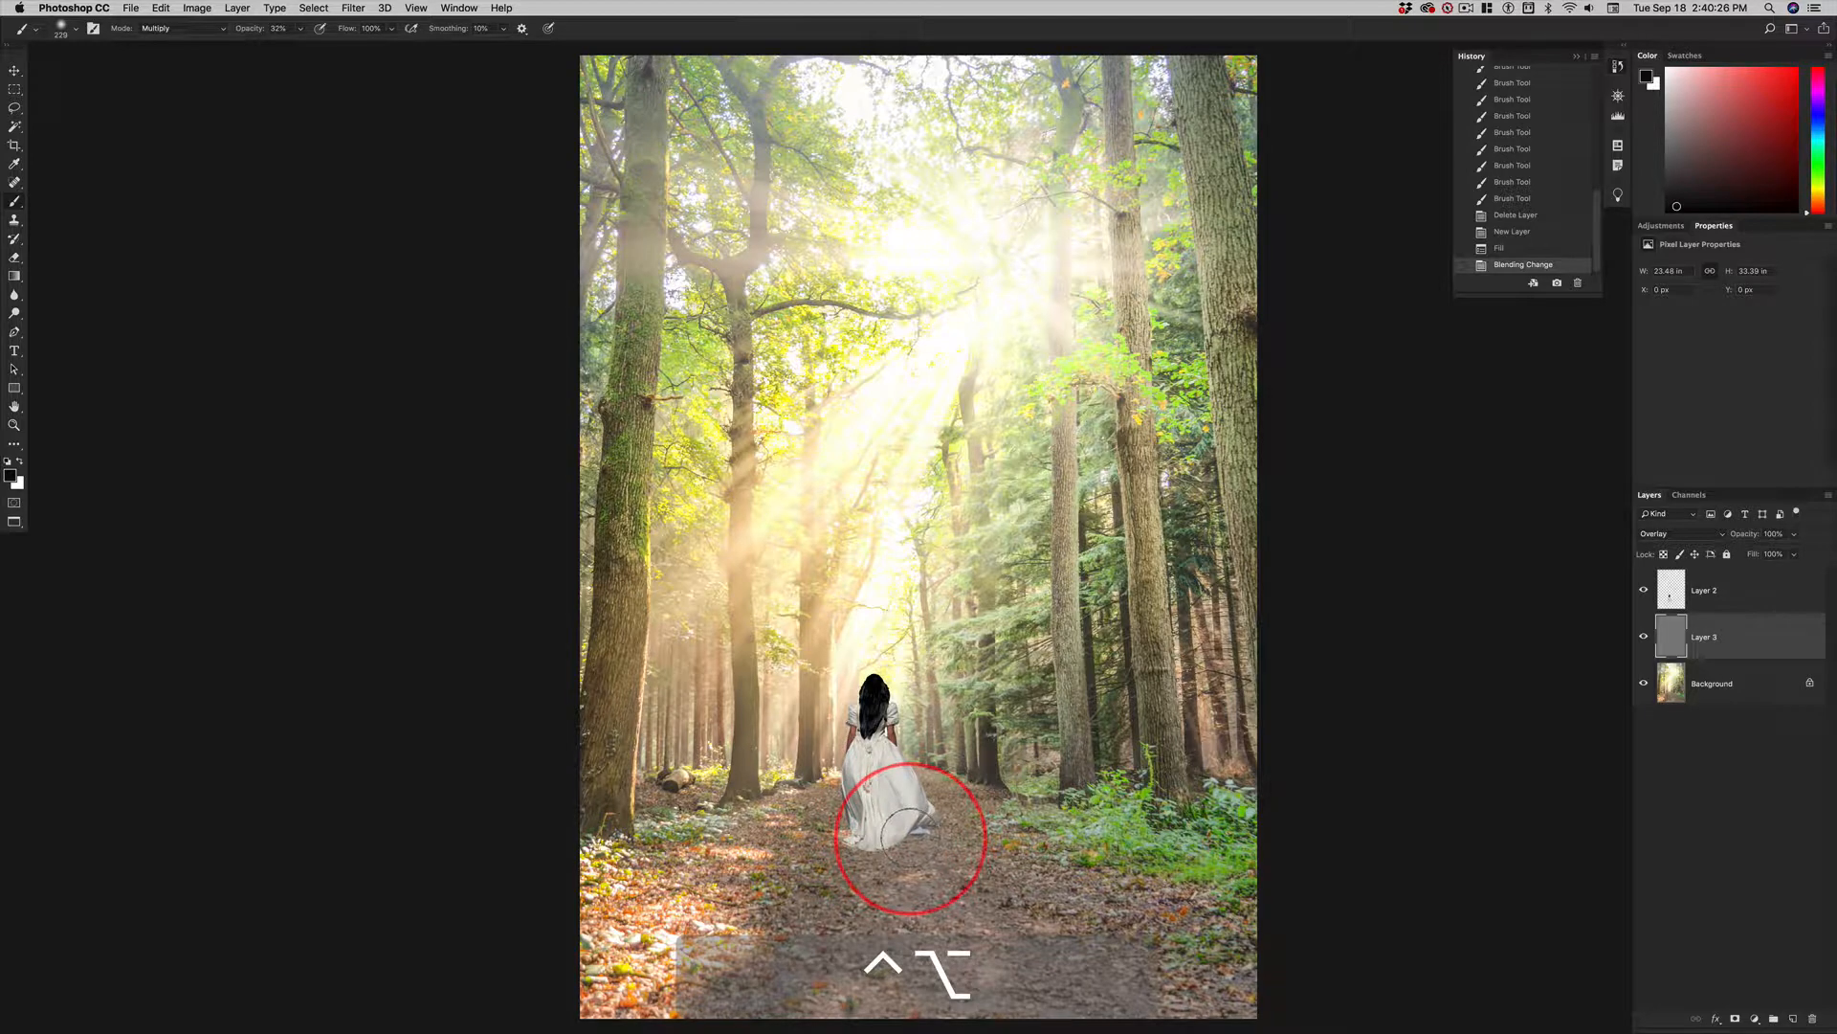
# Paint a black contact shadow on the gray Overlay layer along the hem of the woman's dress.
pyautogui.moveTo(890, 846); pyautogui.dragTo(849, 833)
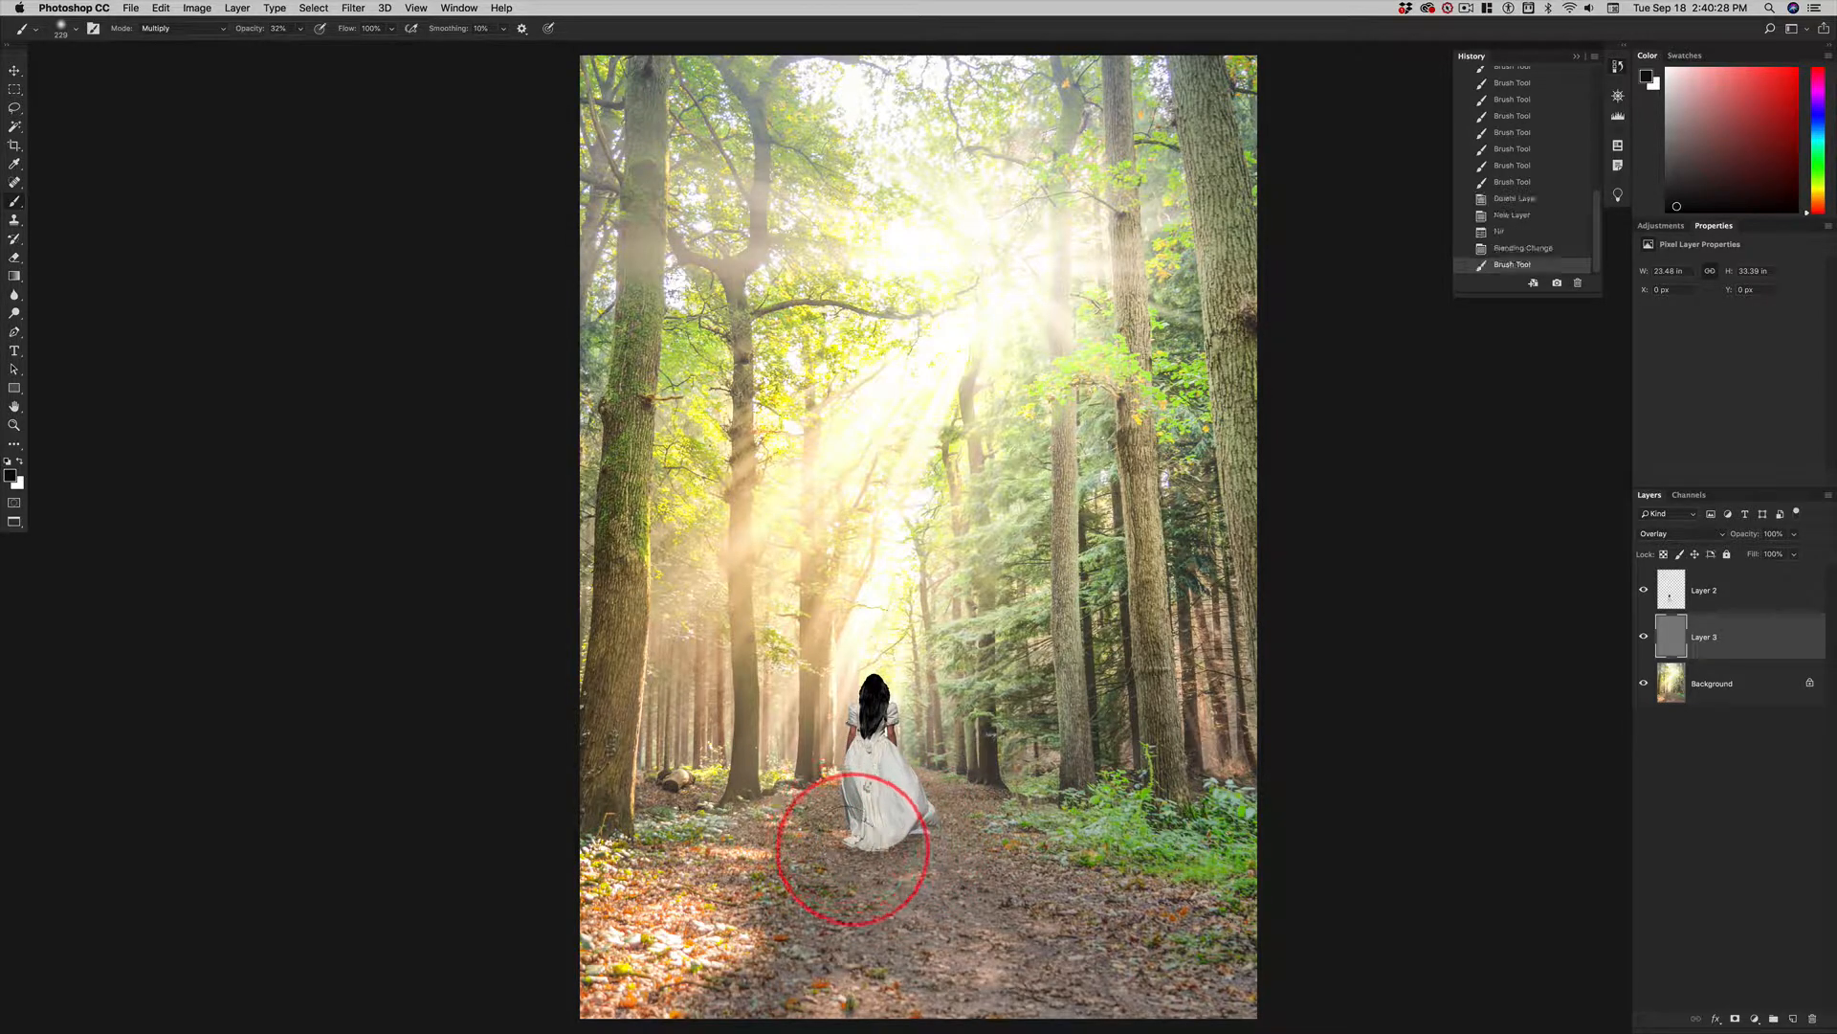
pyautogui.click(849, 840)
pyautogui.click(849, 849)
pyautogui.click(859, 849)
pyautogui.click(873, 849)
pyautogui.click(874, 849)
pyautogui.click(879, 849)
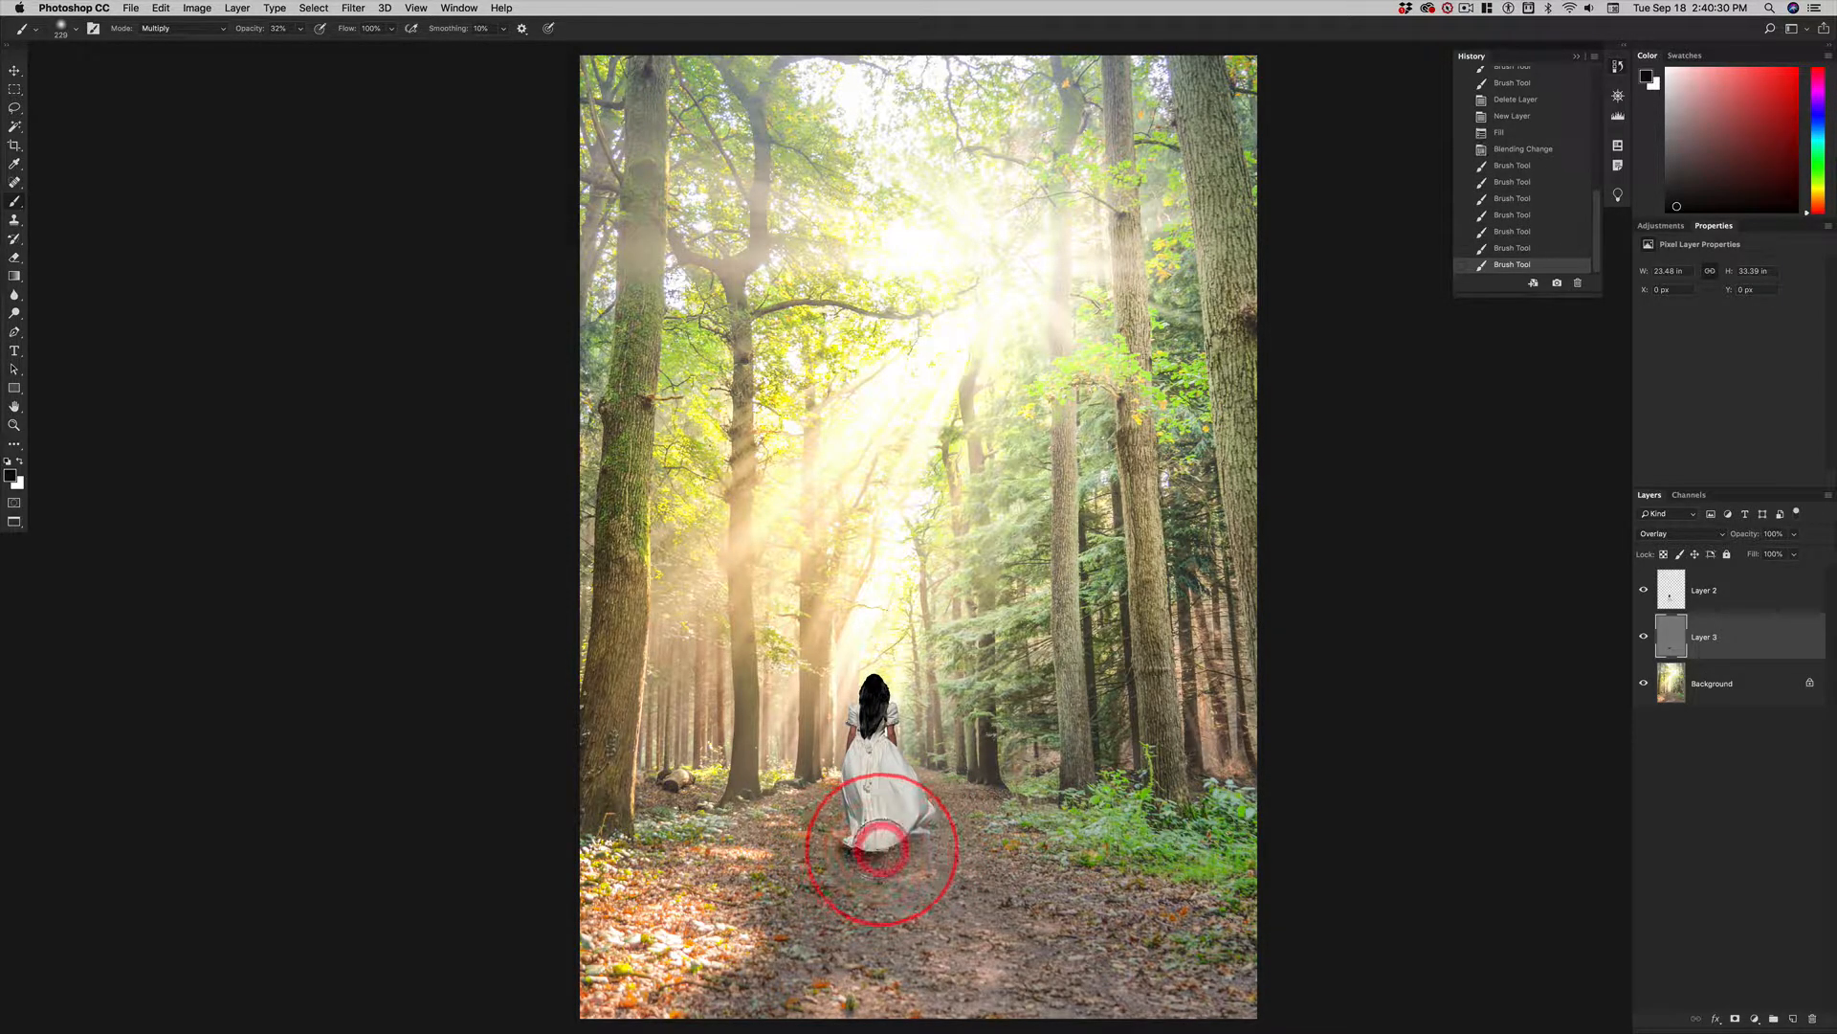
pyautogui.click(885, 845)
pyautogui.click(890, 841)
pyautogui.click(895, 839)
pyautogui.click(900, 838)
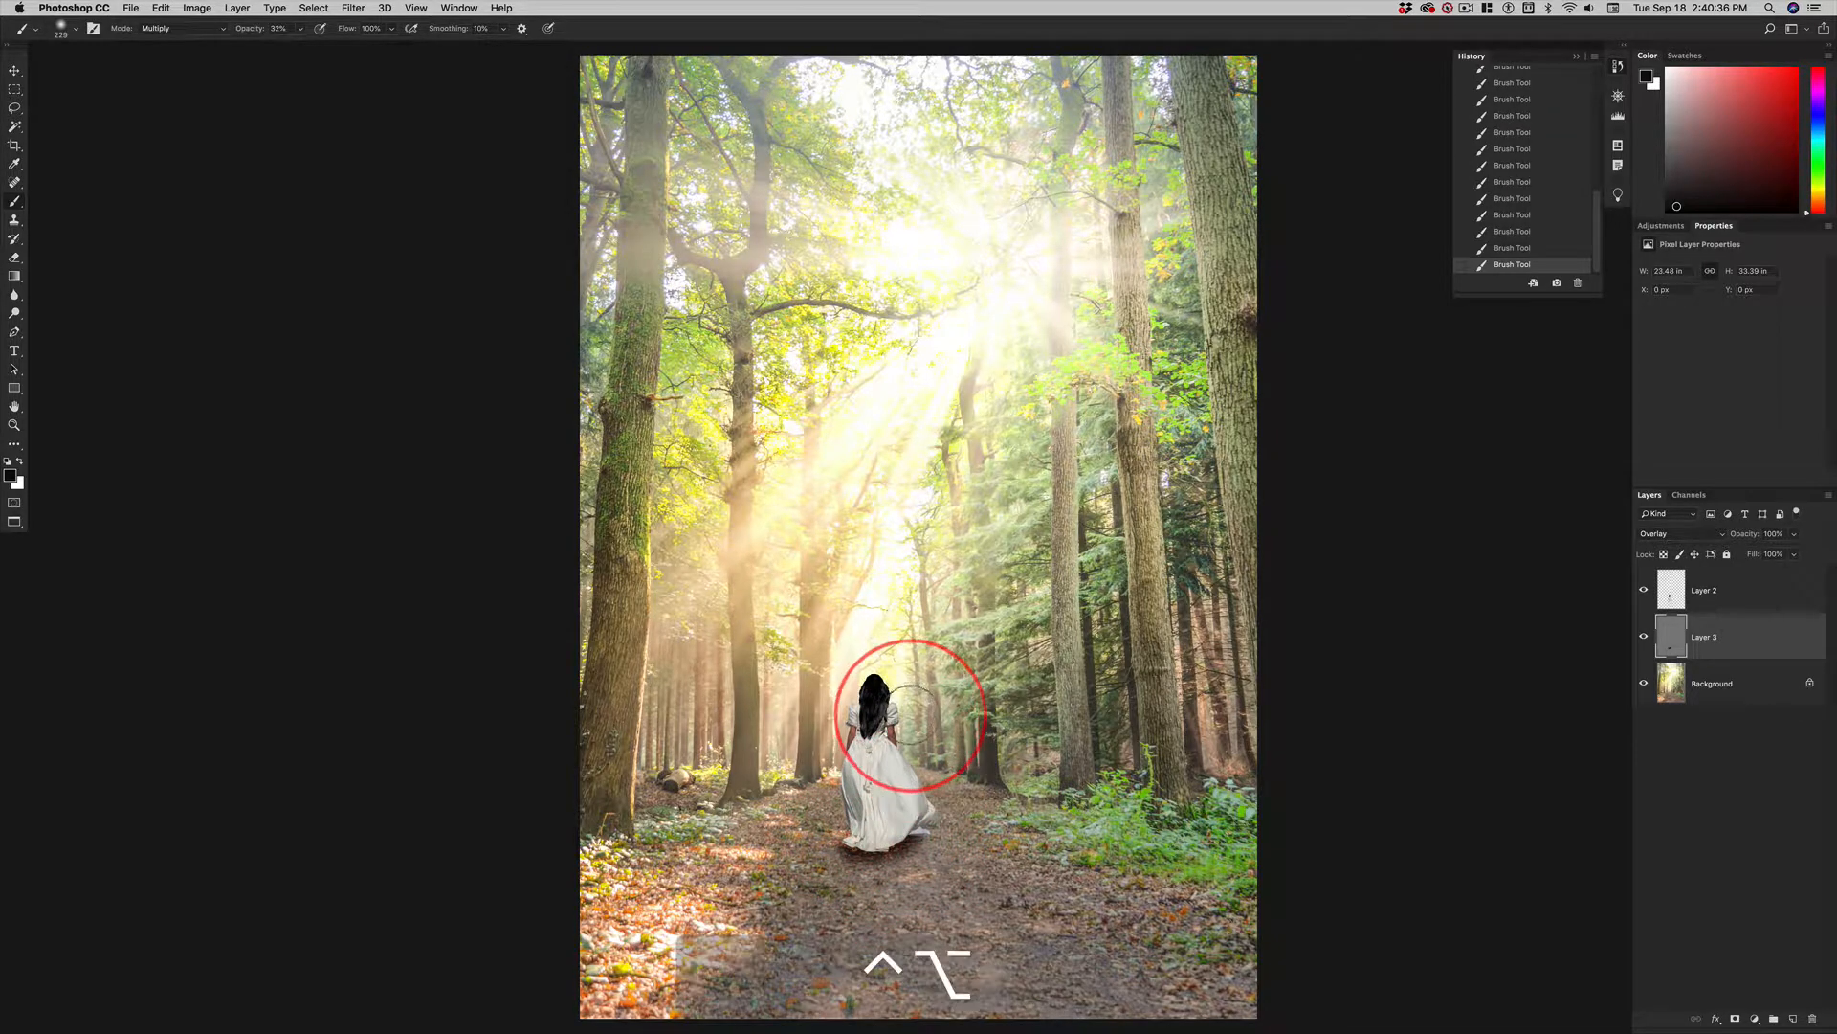
# Enlarge the brush and paint a broader, softer shadow on the path around the base of the dress.
pyautogui.moveTo(911, 715); pyautogui.dragTo(914, 720)
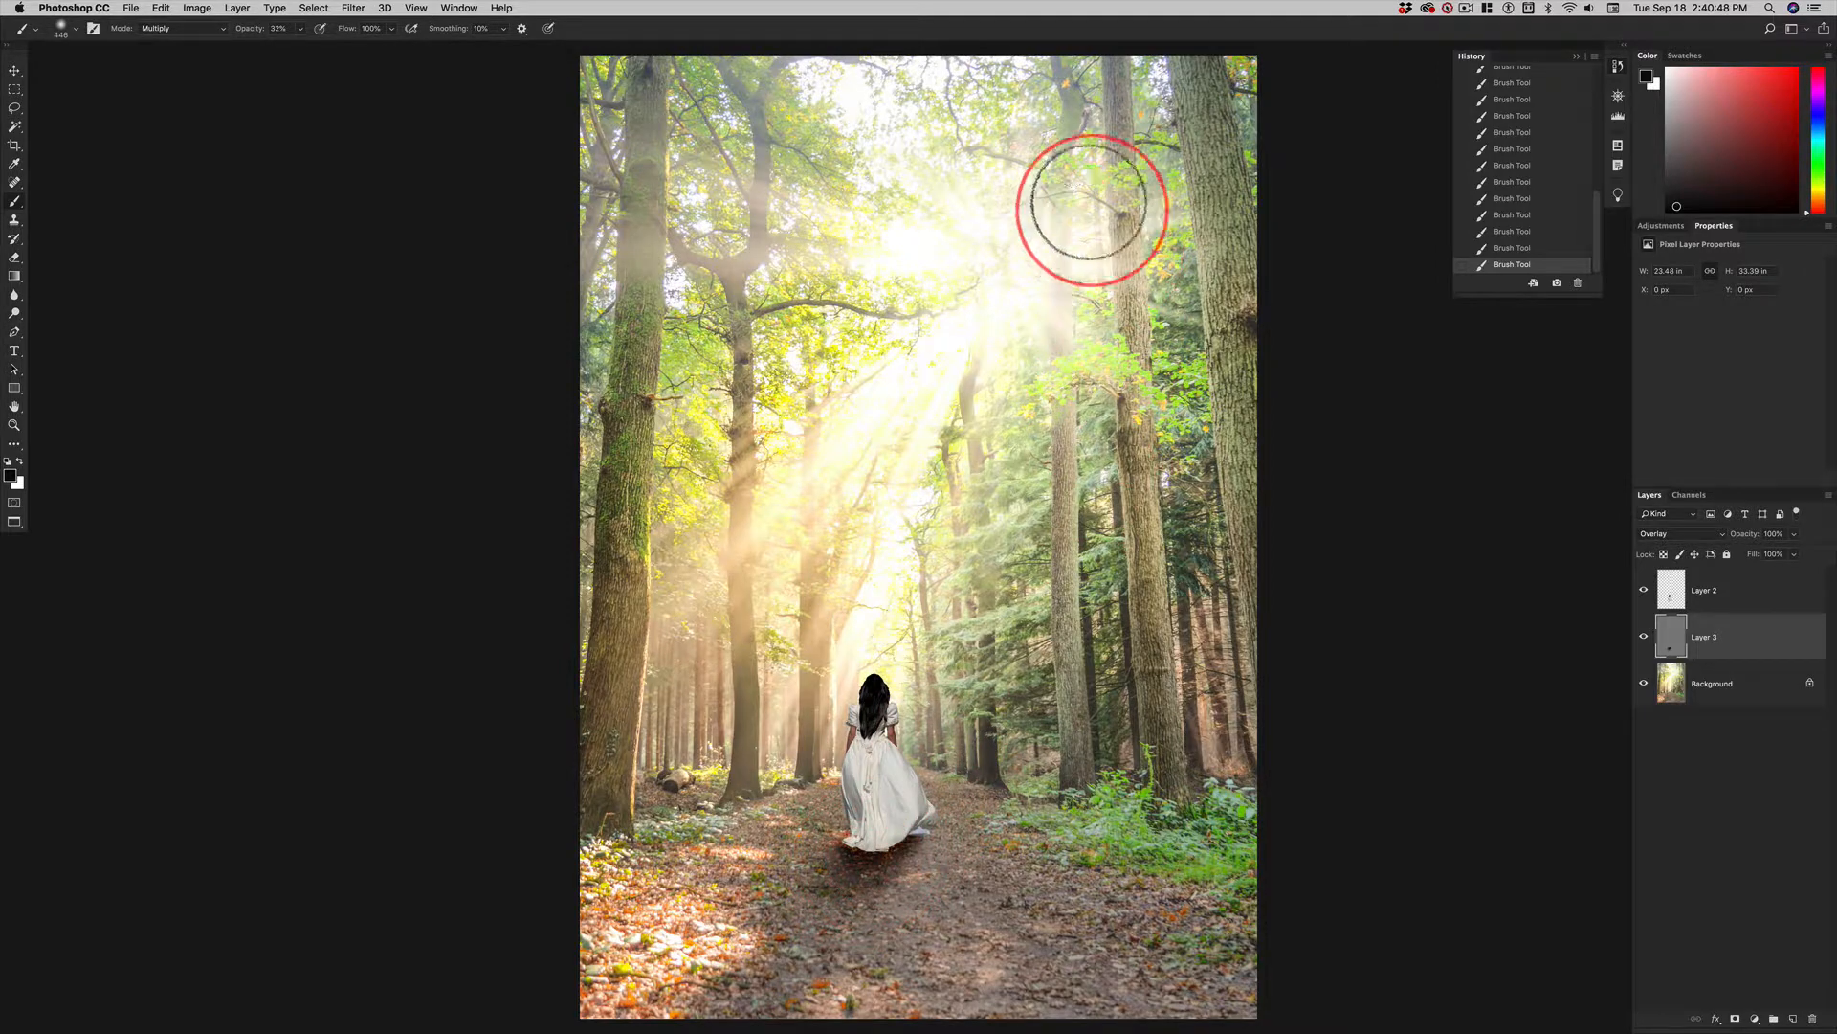
pyautogui.moveTo(825, 824)
pyautogui.mouseDown()
pyautogui.moveTo(801, 909)
pyautogui.moveTo(1087, 874)
pyautogui.moveTo(871, 828)
pyautogui.moveTo(867, 946)
pyautogui.mouseUp()
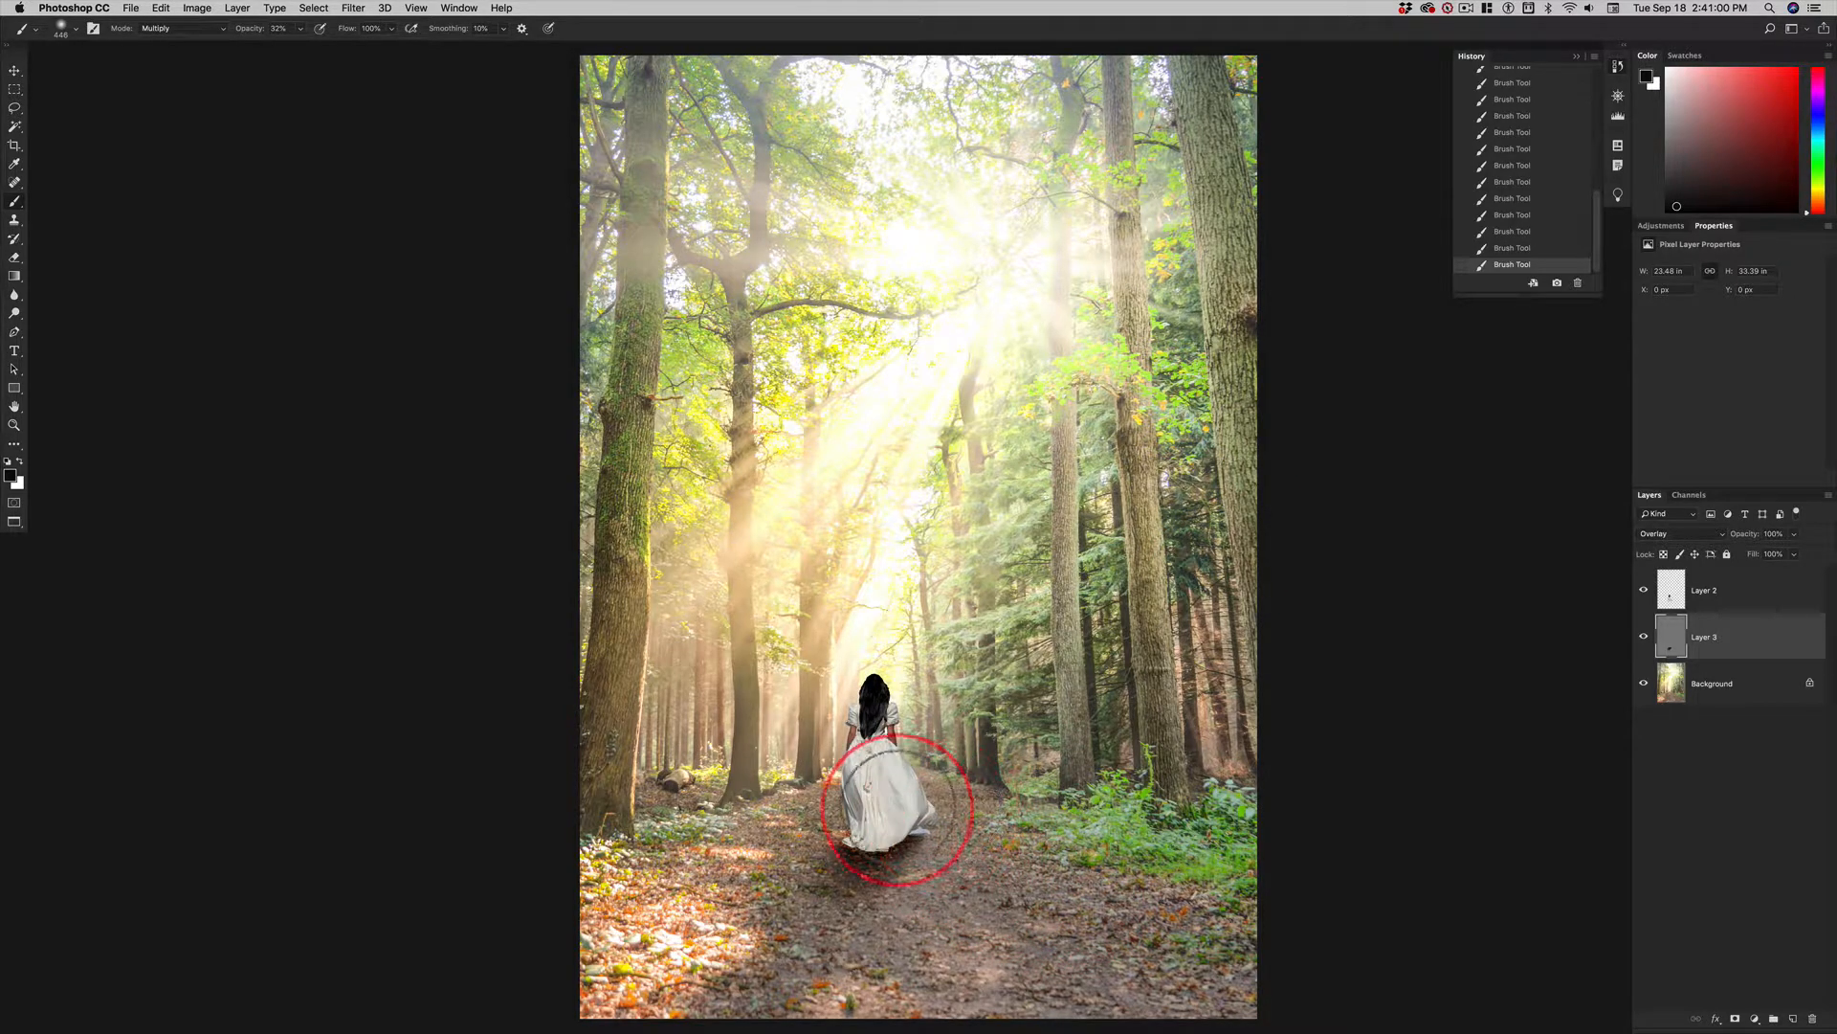
pyautogui.moveTo(897, 809)
pyautogui.mouseDown()
pyautogui.moveTo(884, 757)
pyautogui.moveTo(891, 802)
pyautogui.mouseUp()
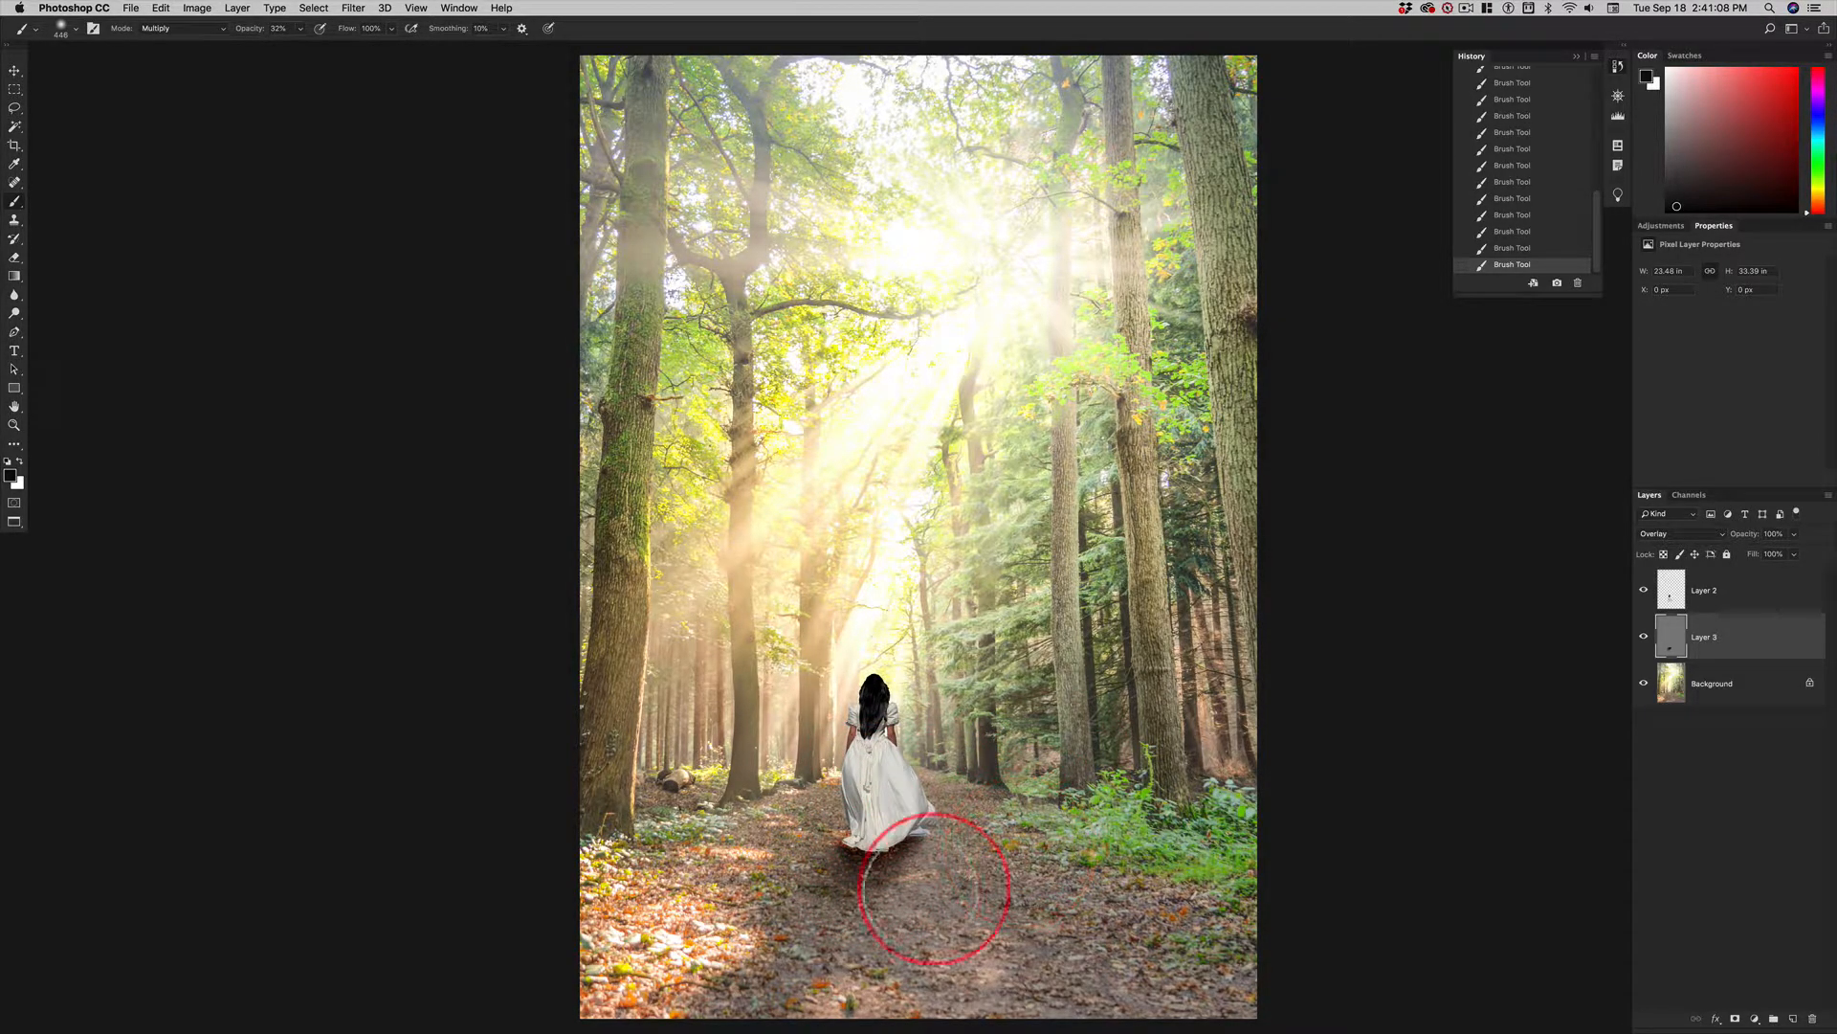
pyautogui.click(15, 71)
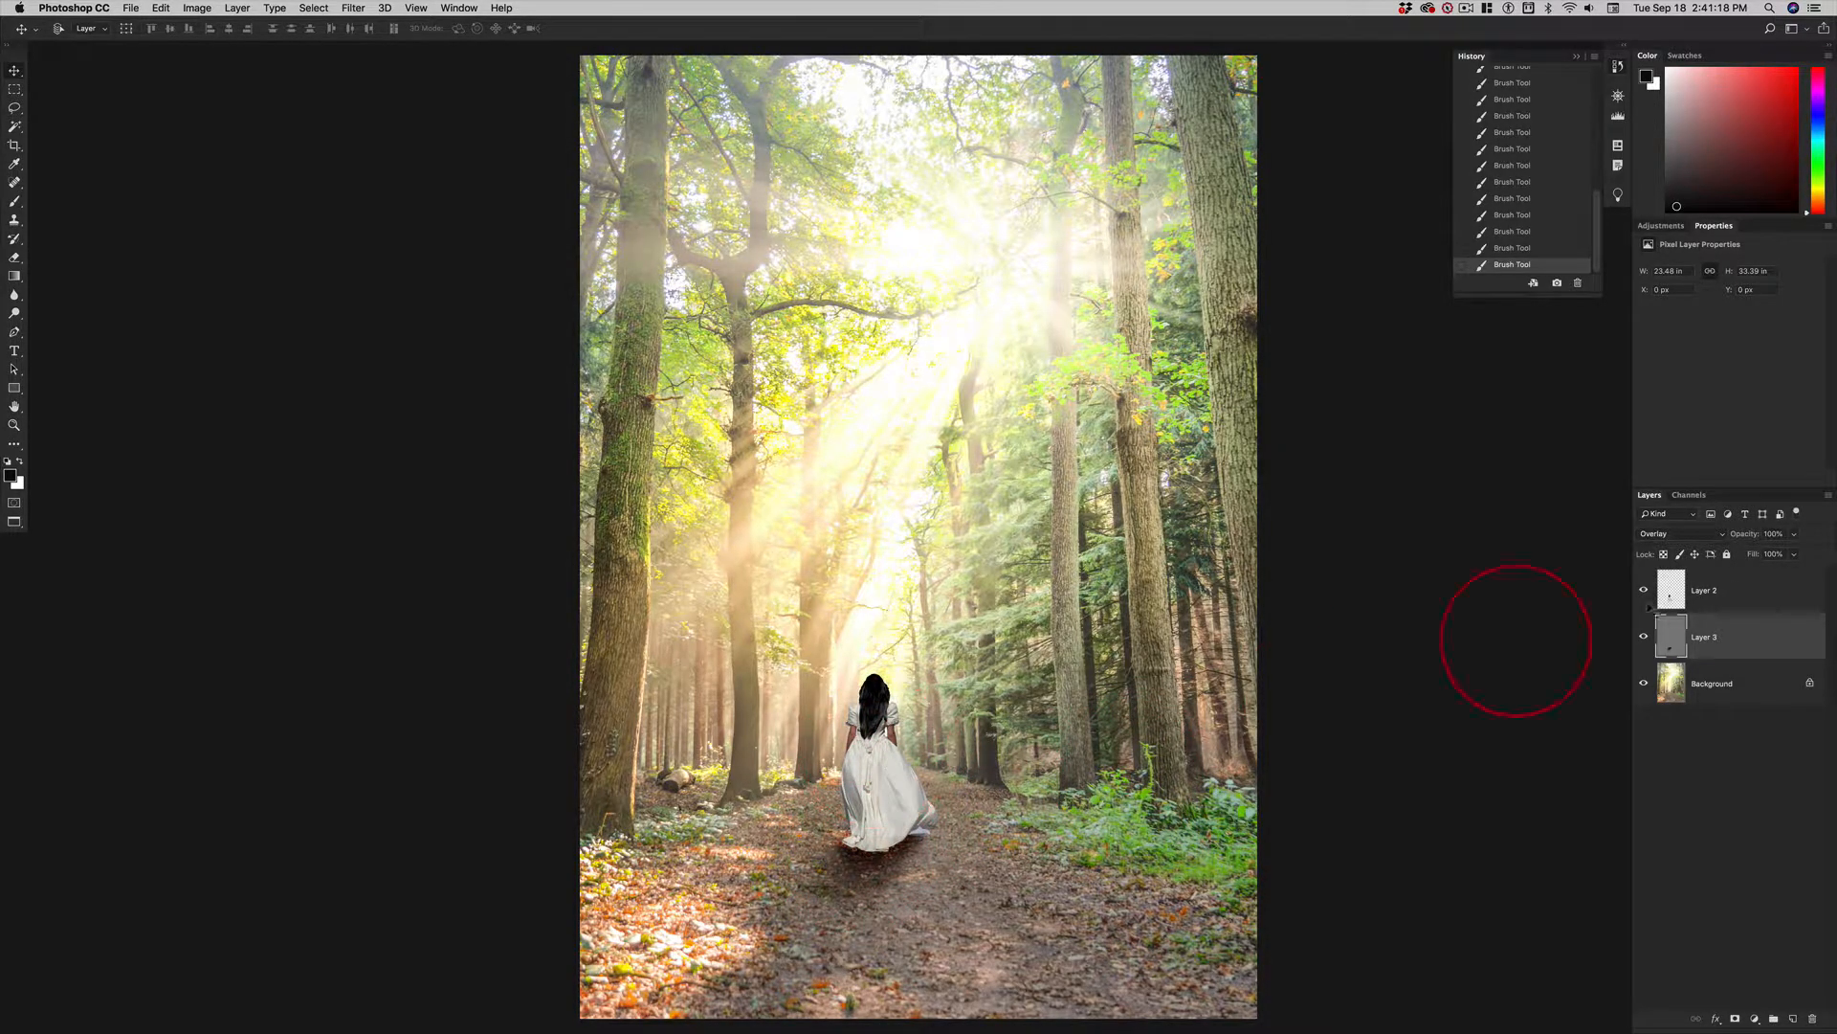
# Examine the Gaussian Blur settings of the woman layer in the finished poster document, leave them unchanged, and return to the forest image.
pyautogui.press('super+grave')
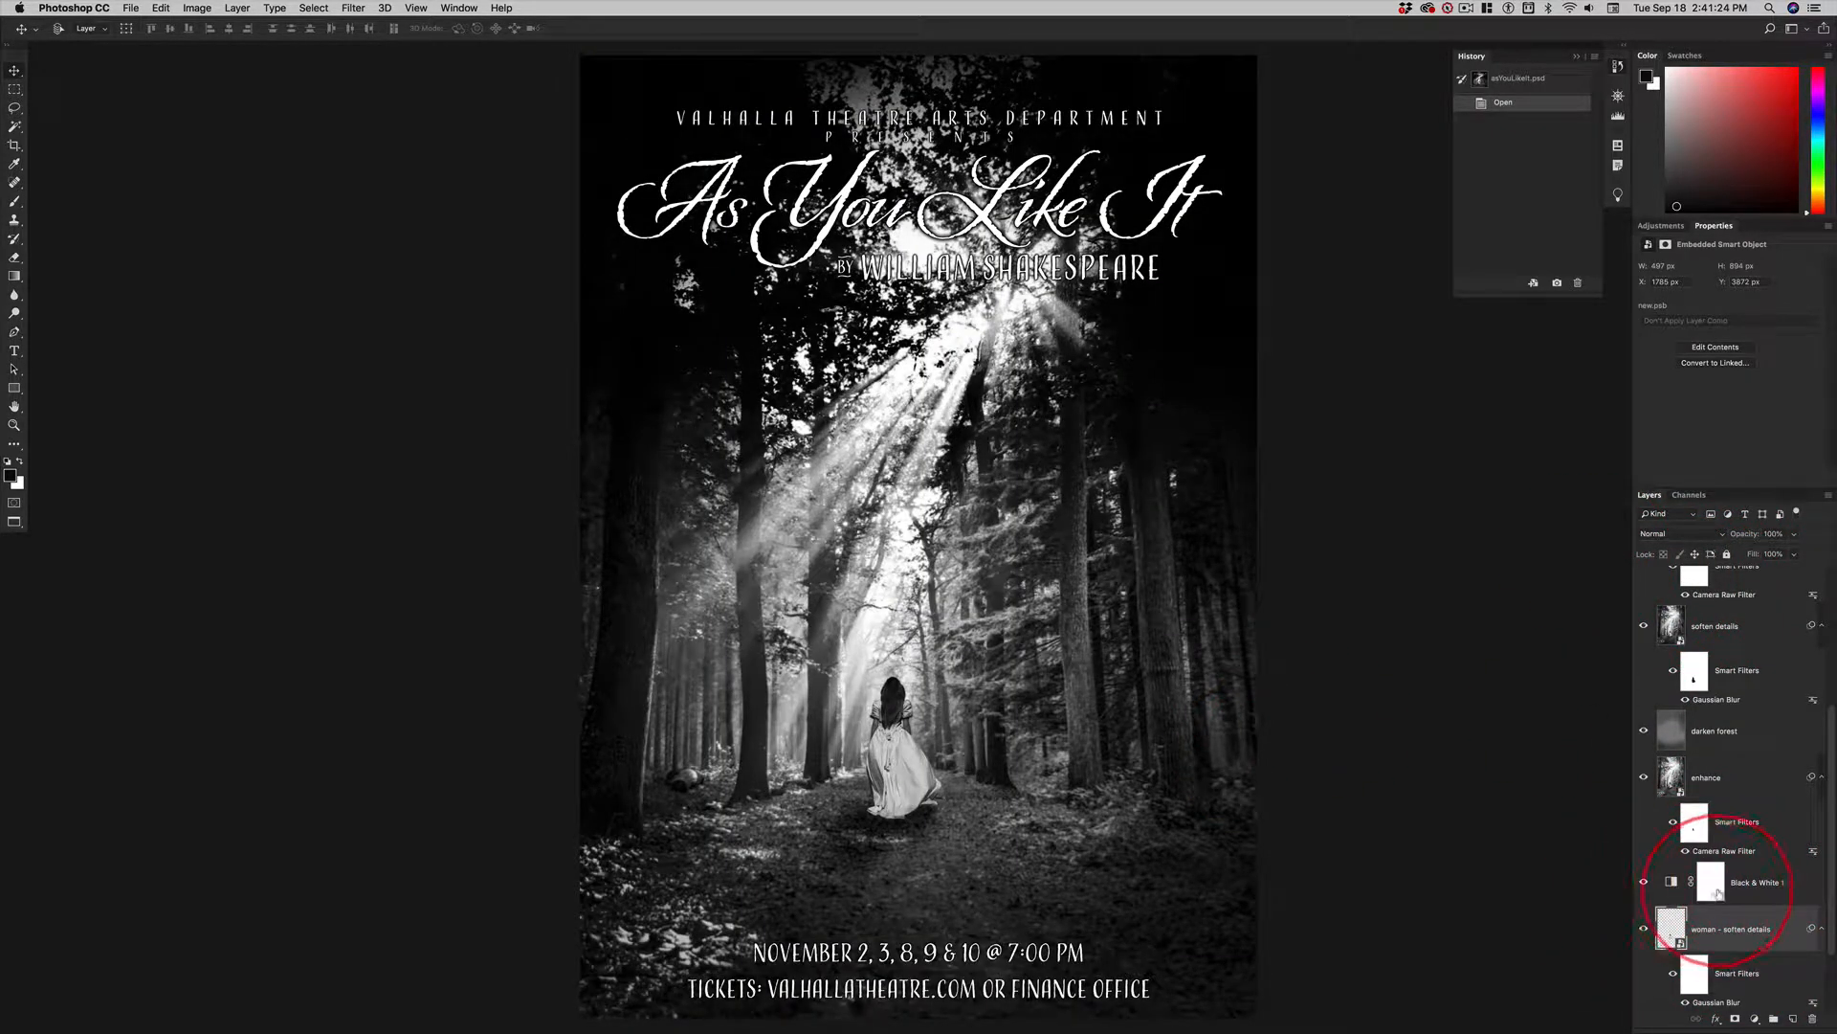
pyautogui.scroll(-2, 1723, 900)
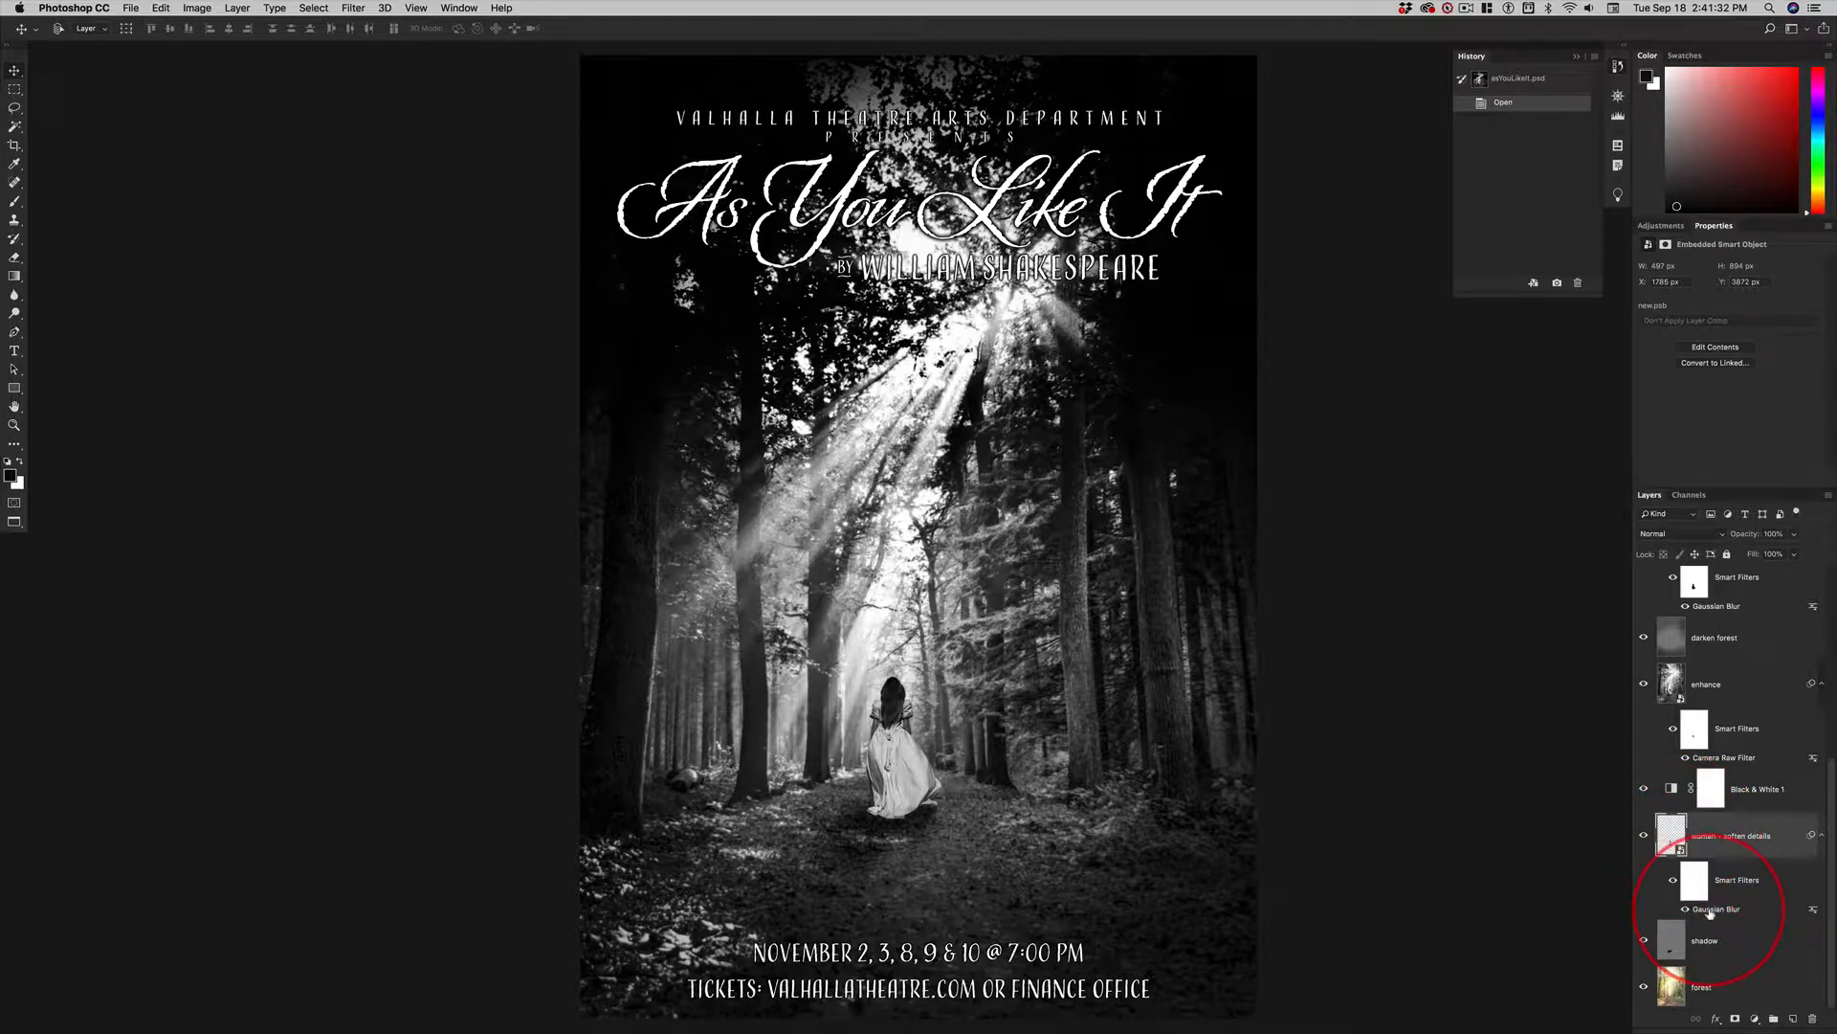
pyautogui.doubleClick(1710, 913)
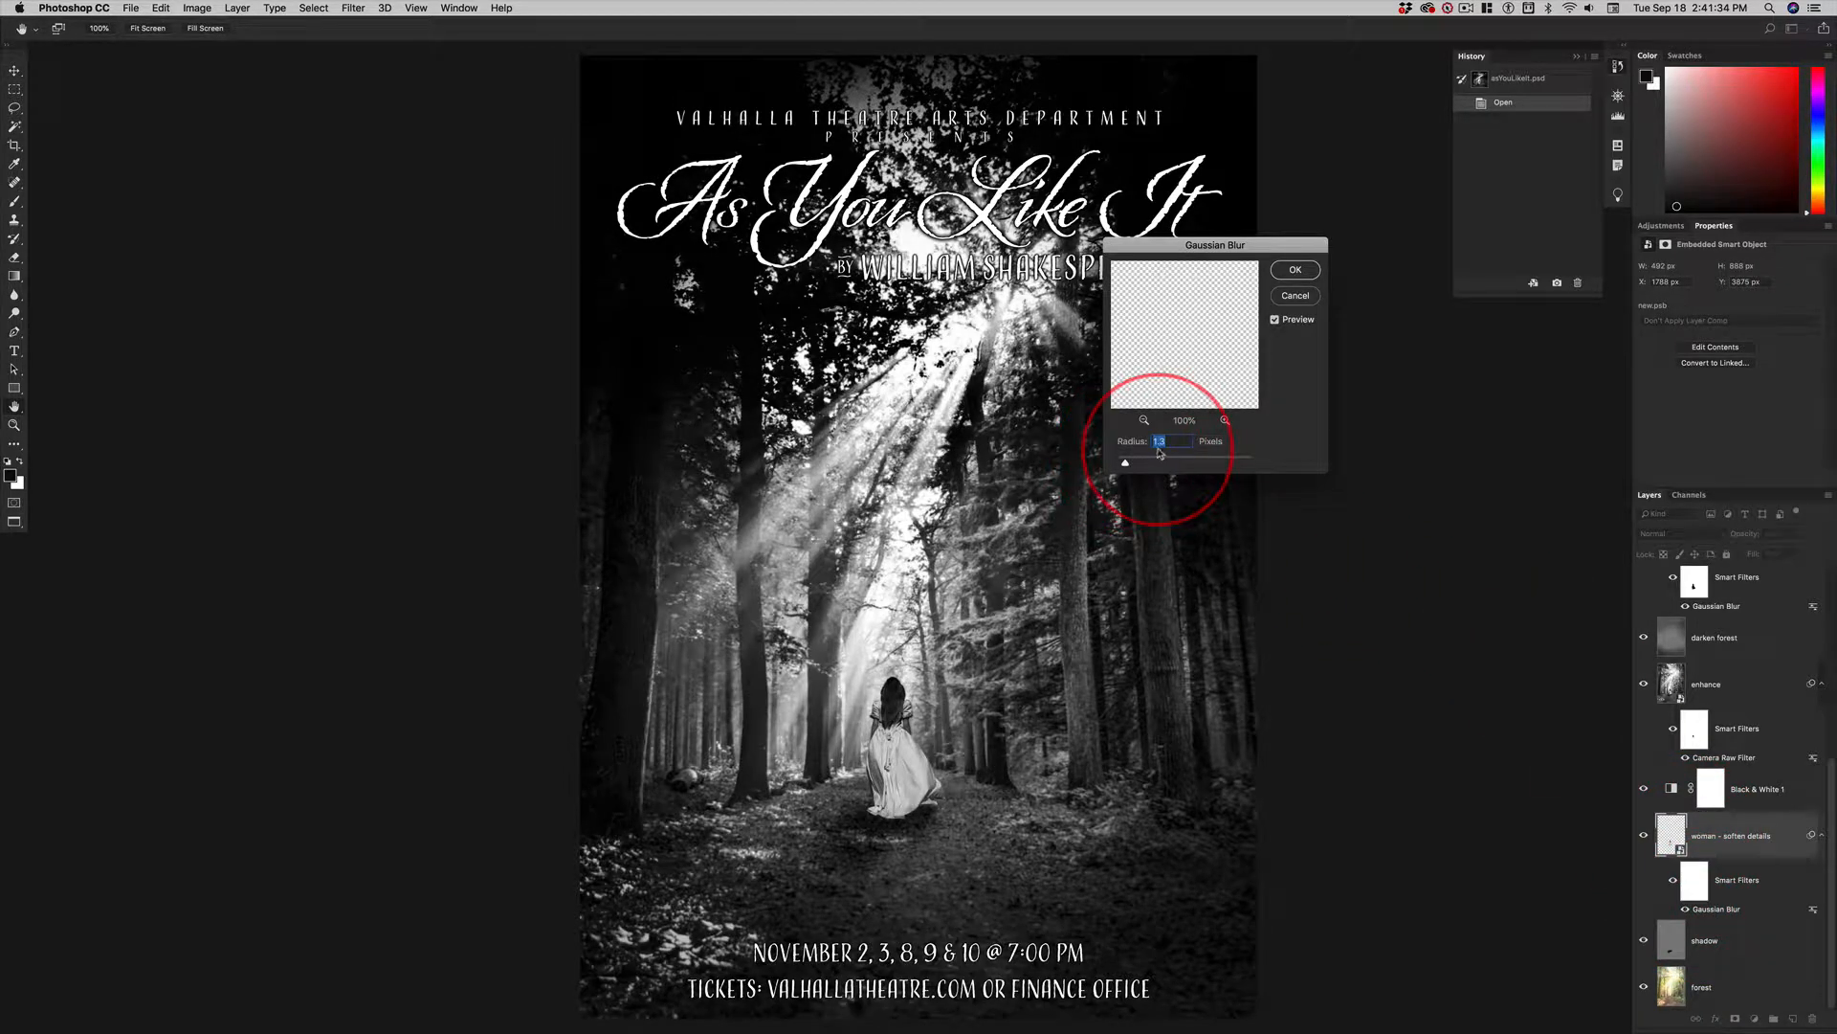
pyautogui.click(1295, 299)
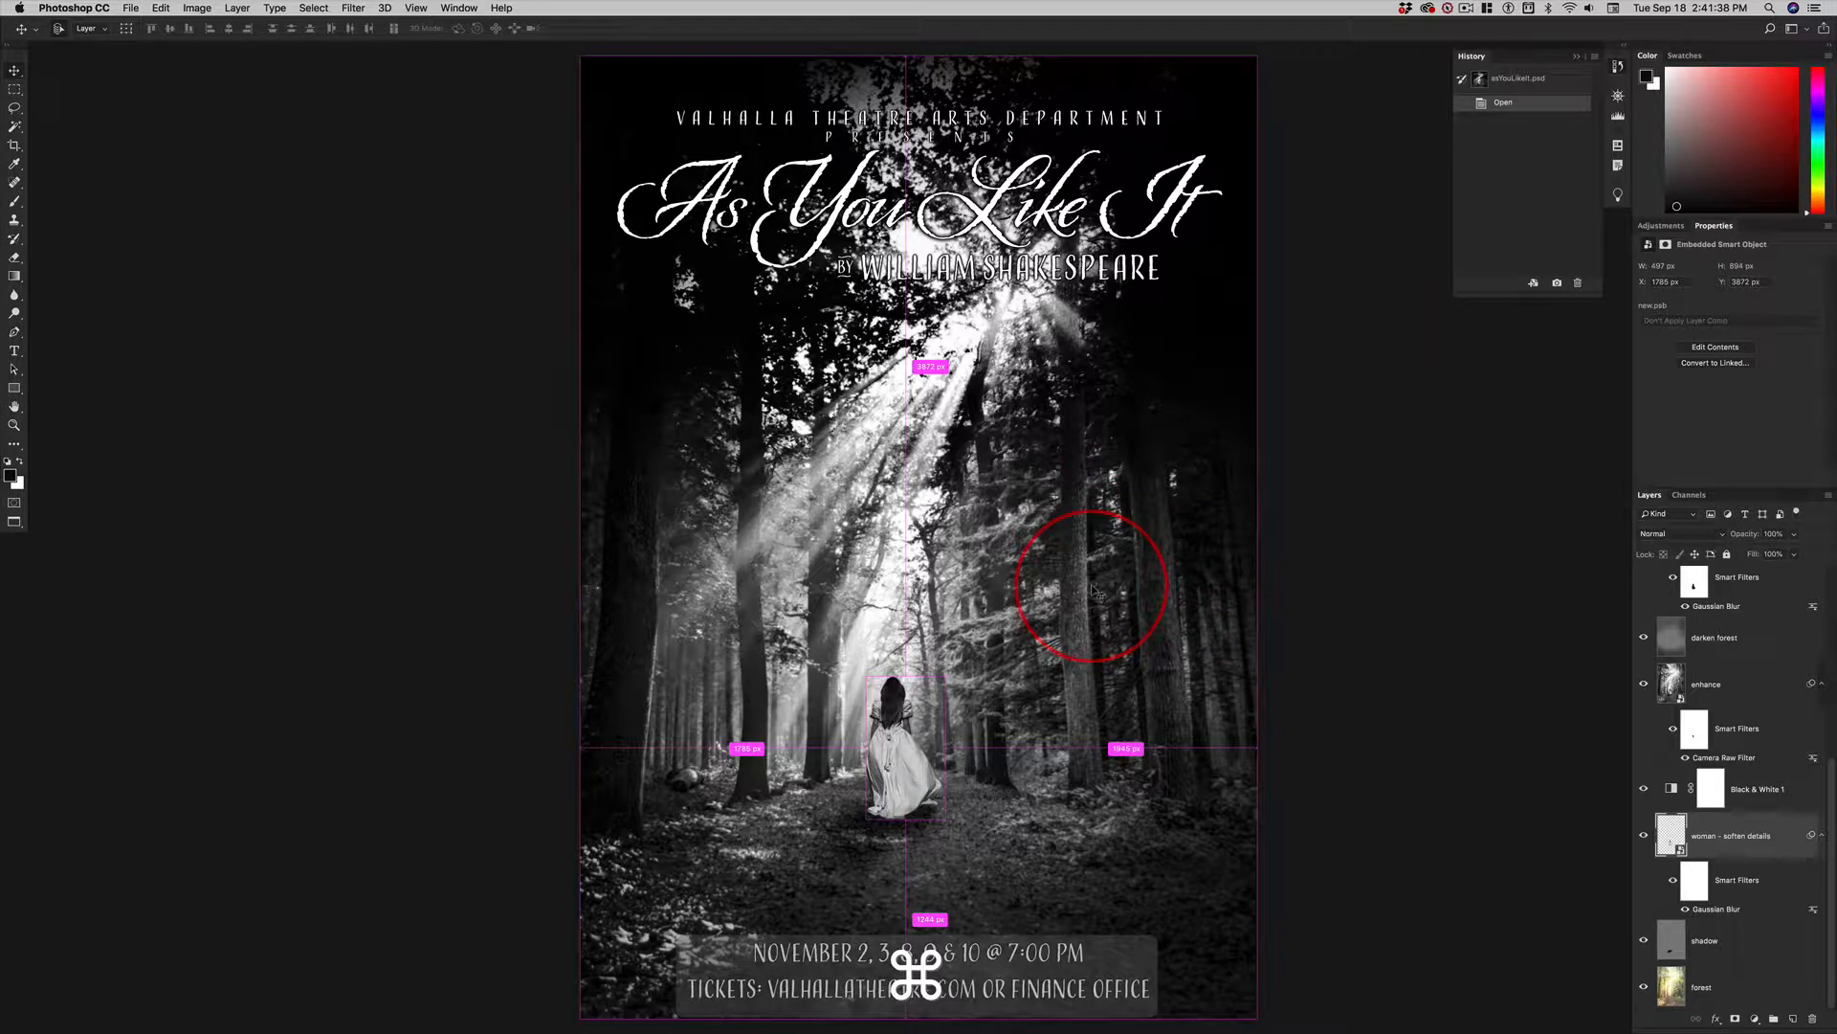
pyautogui.press('super+grave')
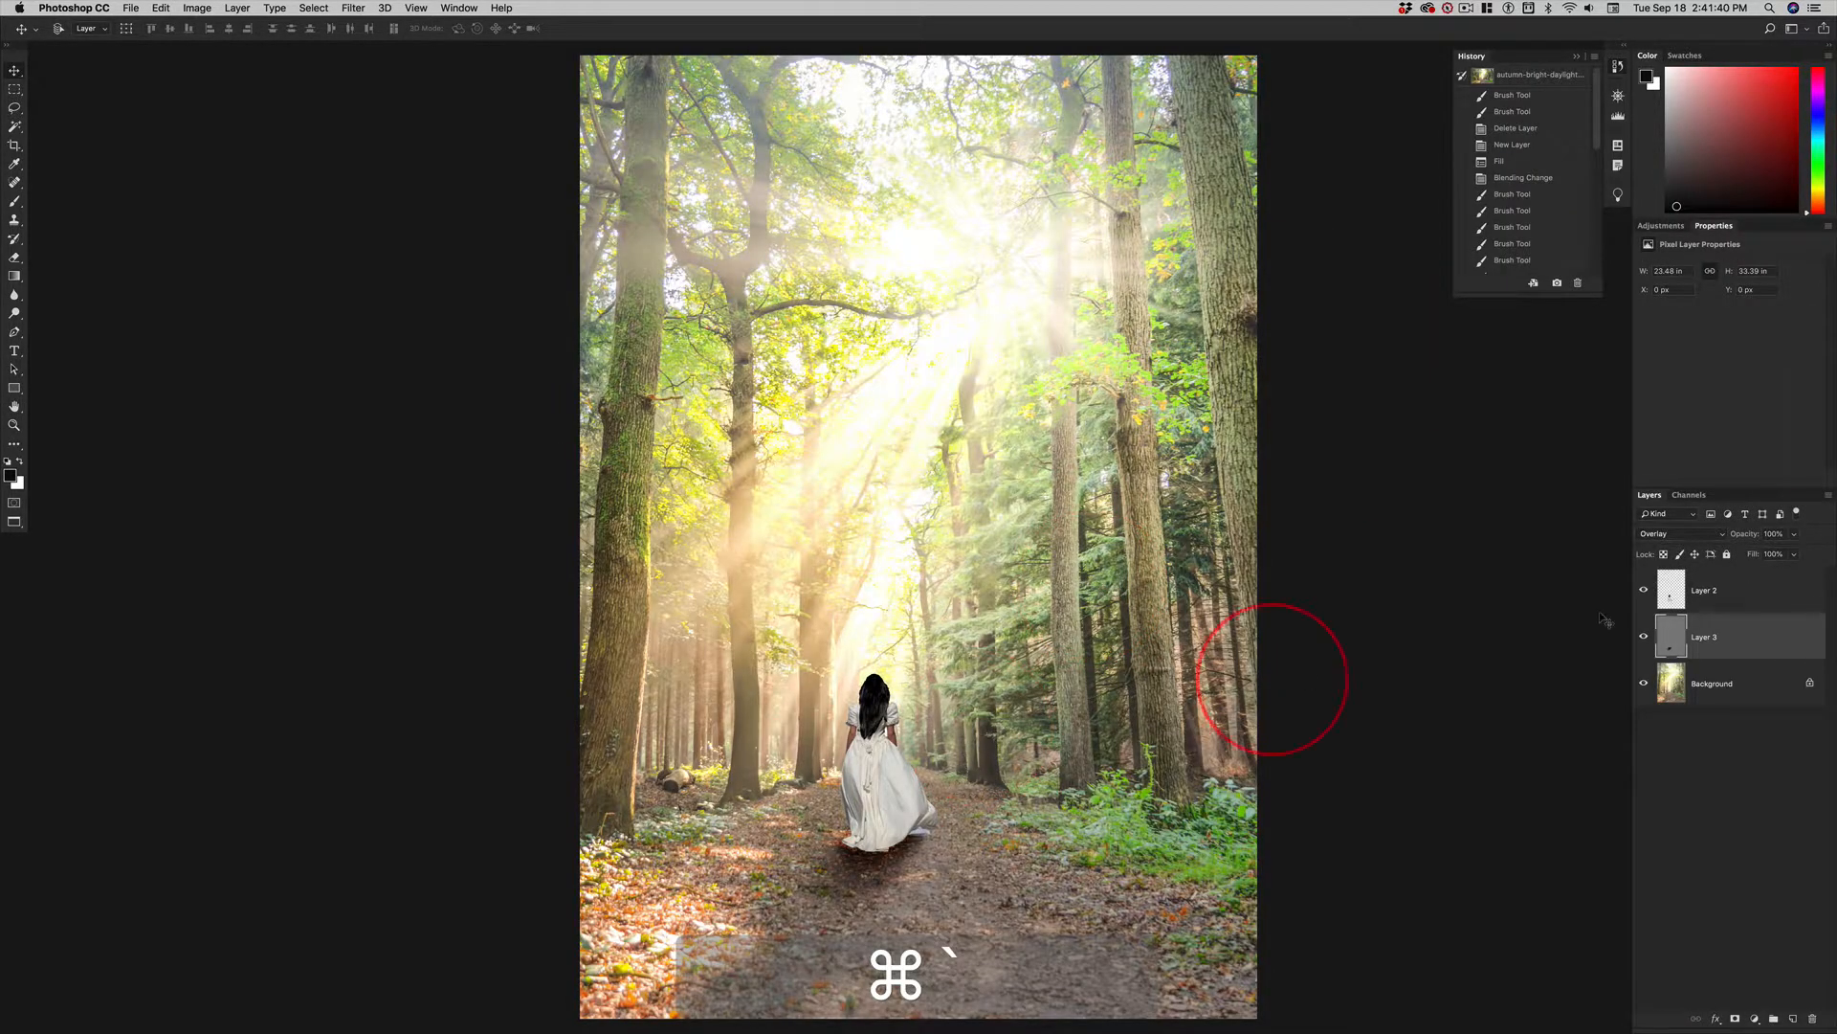
# Convert the woman's layer, Layer 2, to a Smart Object.
pyautogui.click(1713, 590)
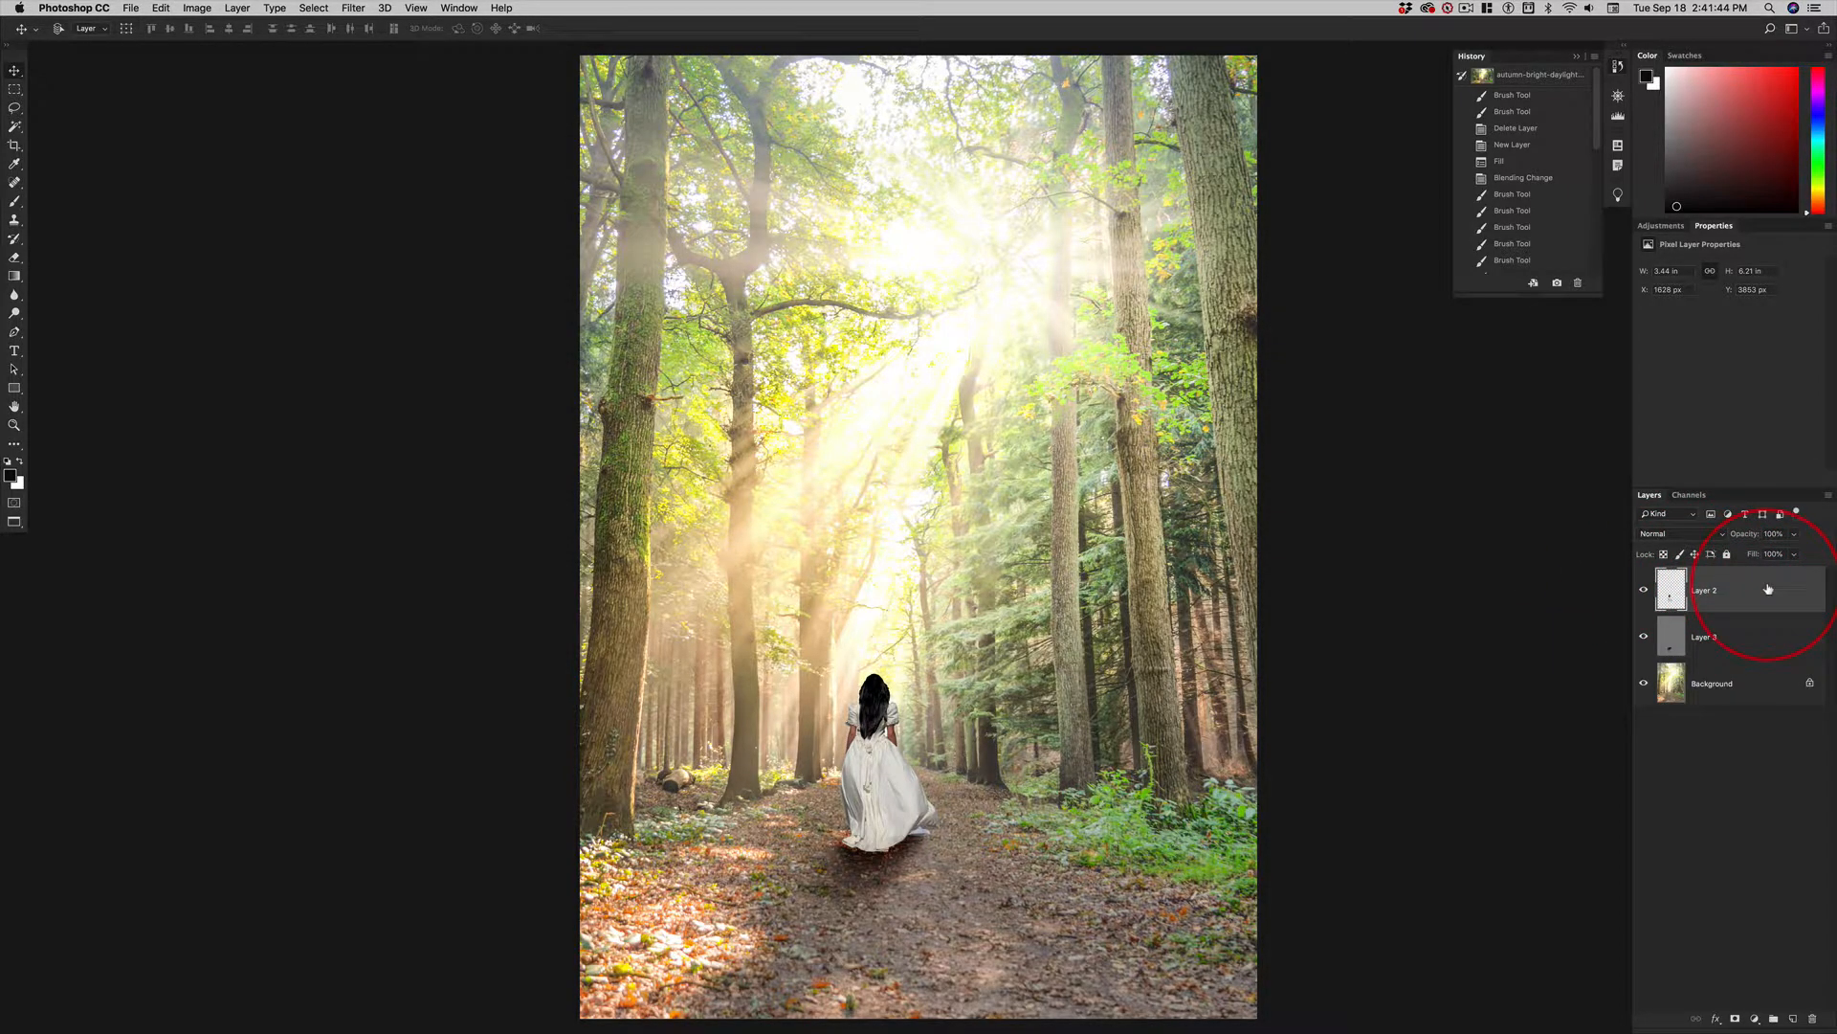
pyautogui.rightClick(1768, 590)
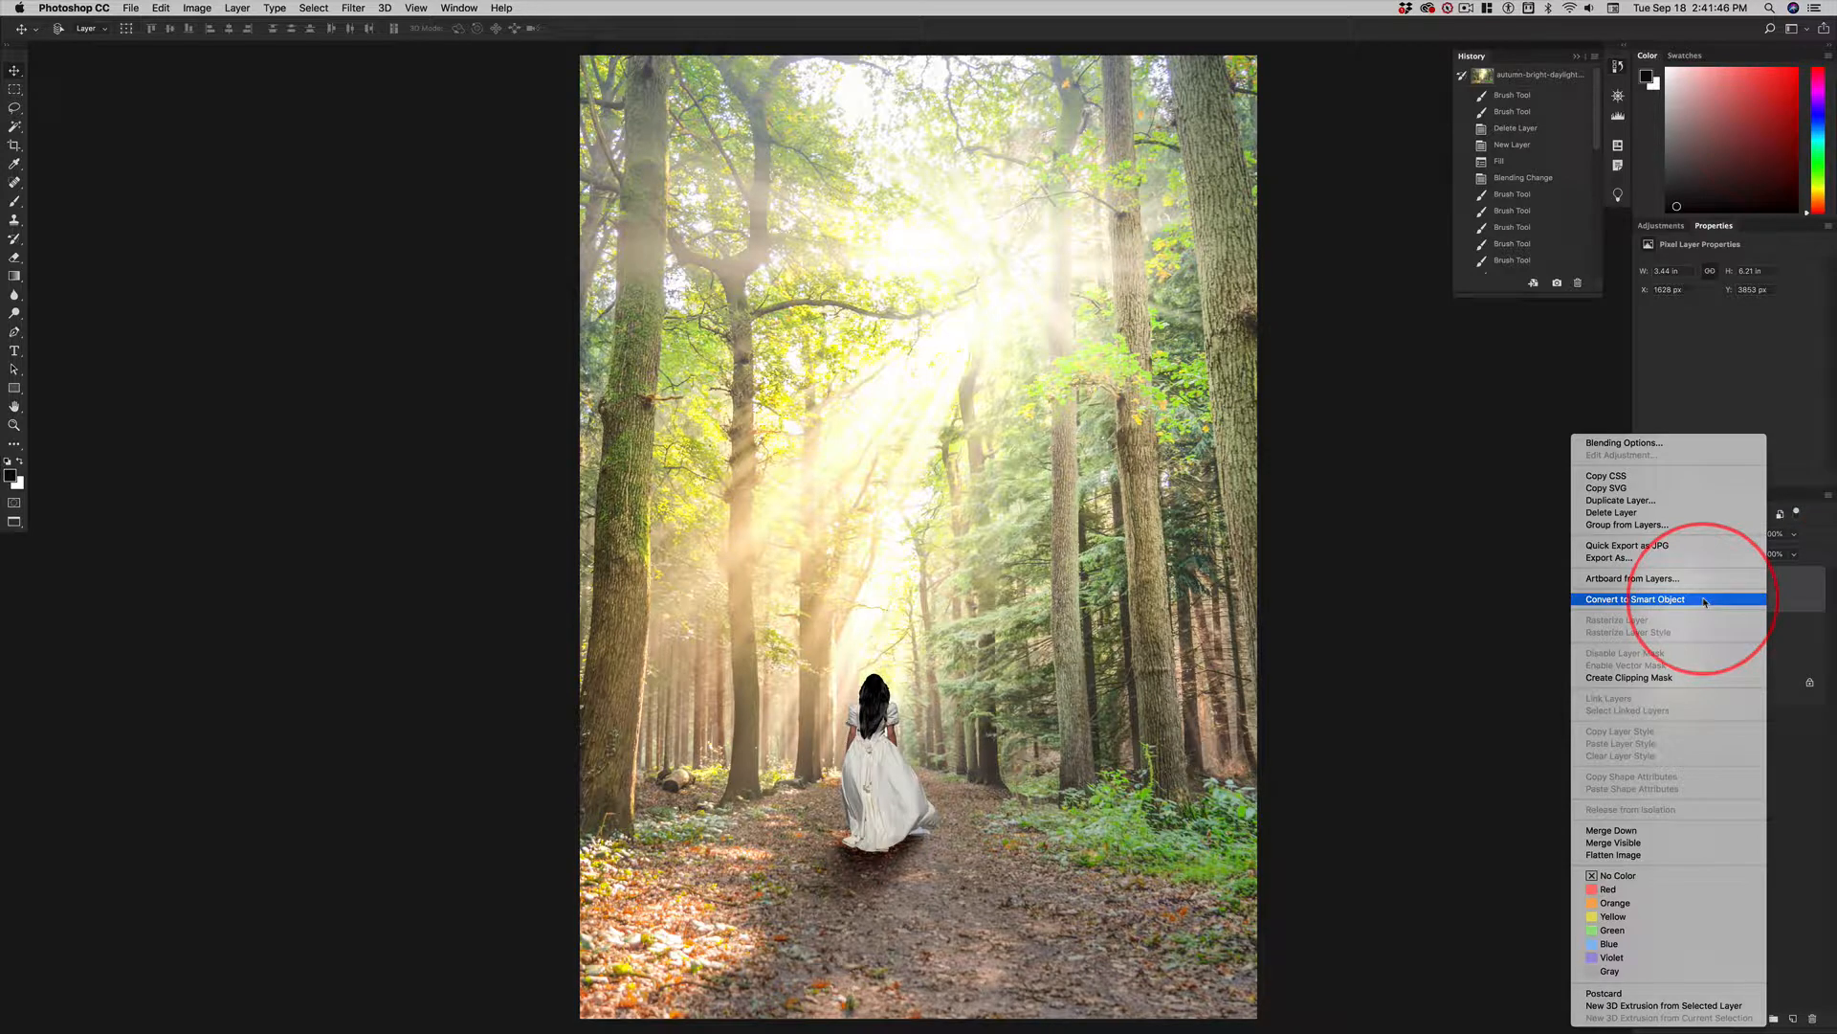
pyautogui.click(1795, 590)
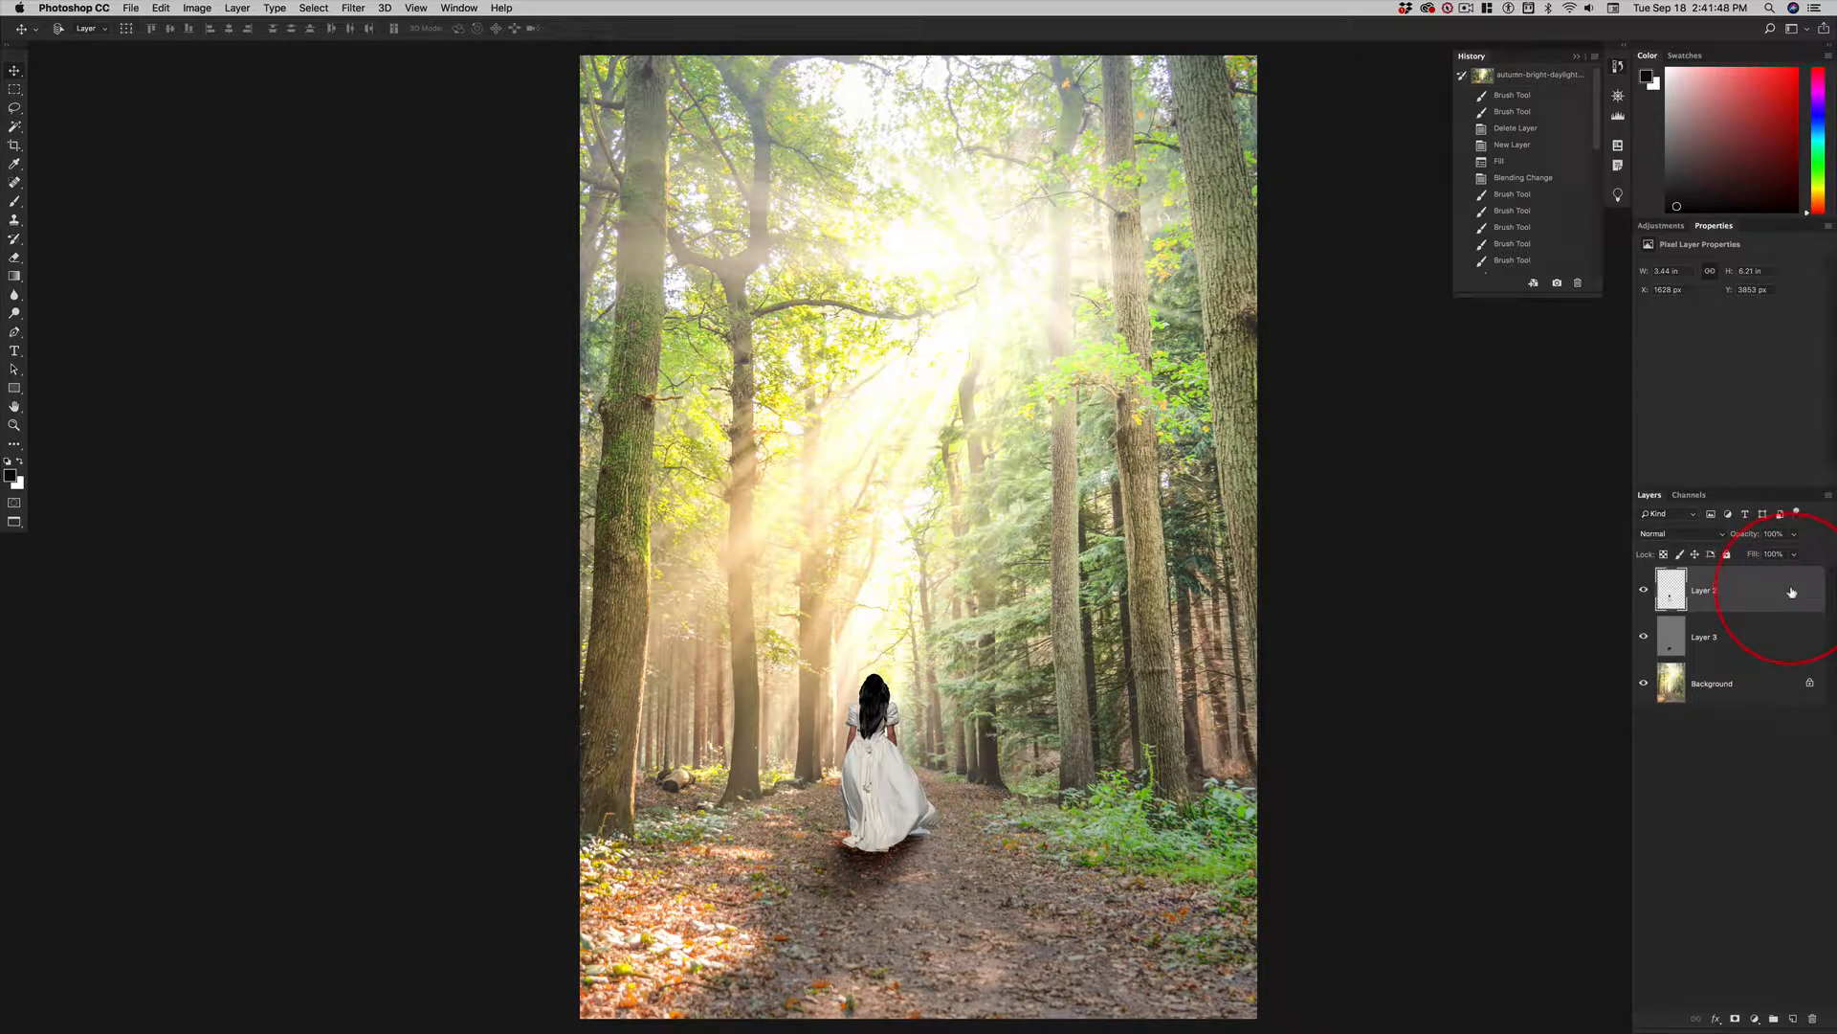
pyautogui.press('alt+shift+super+o')
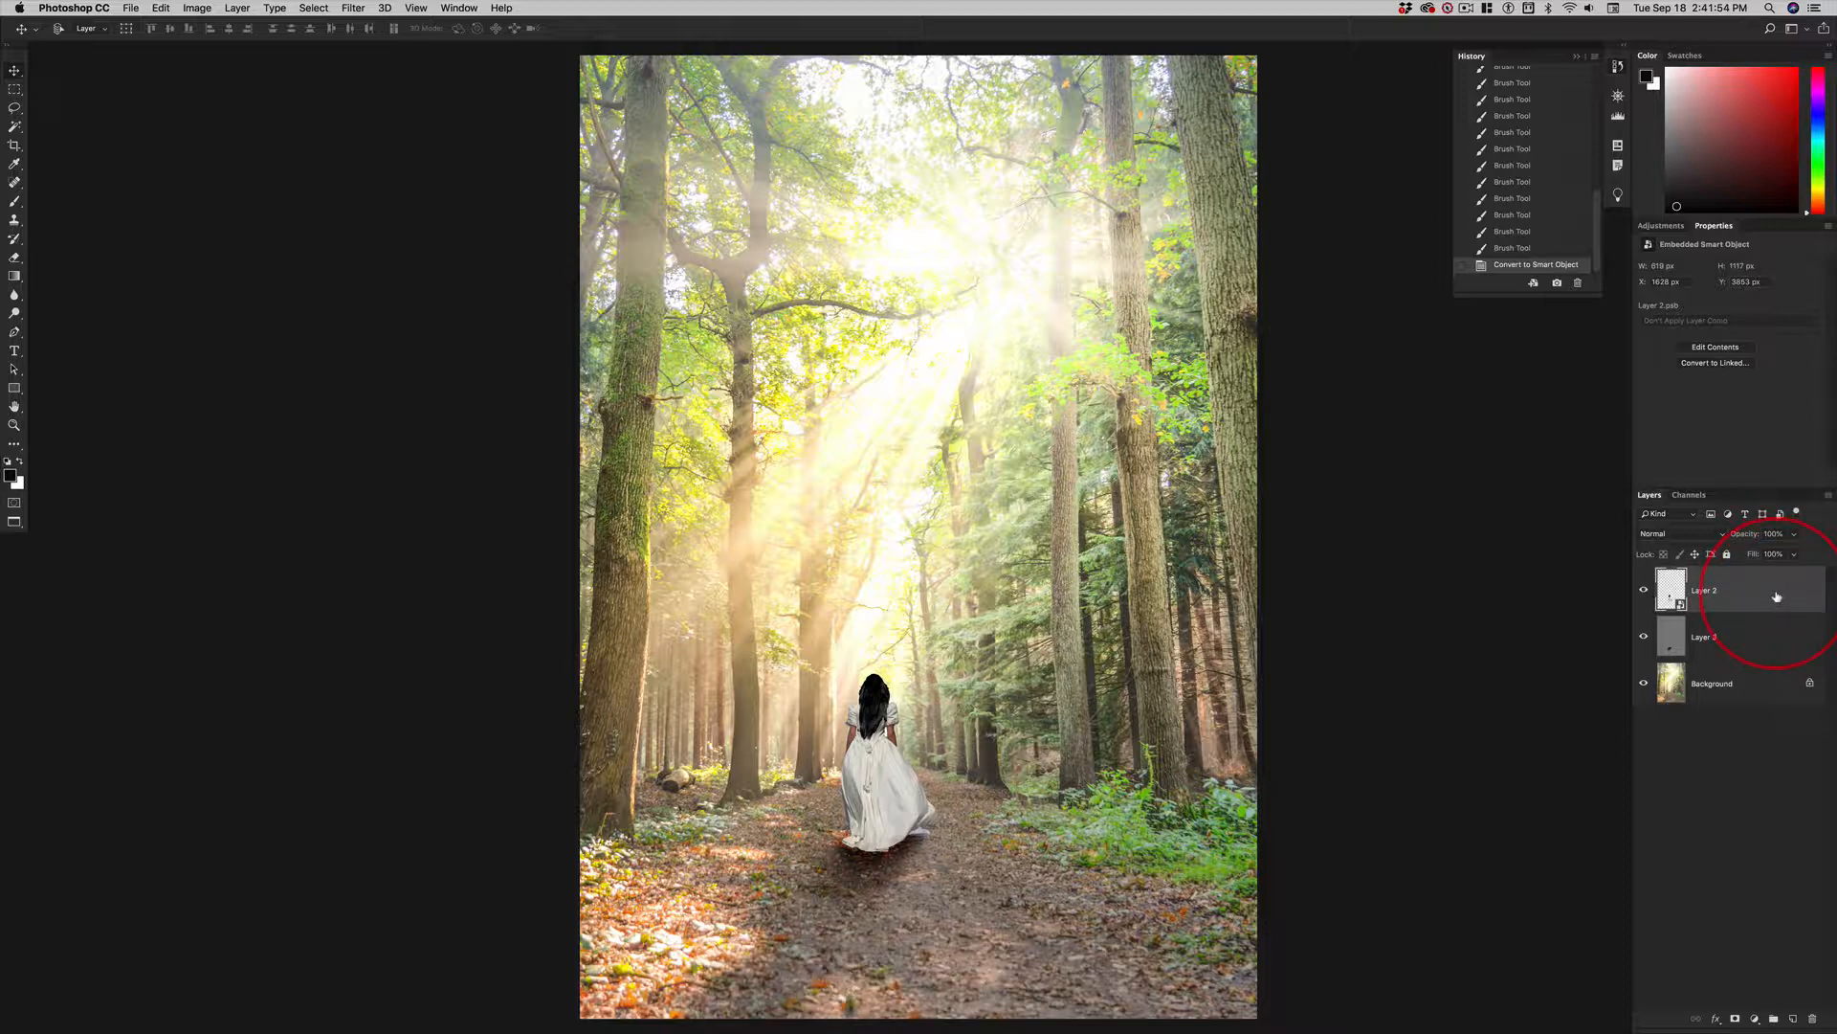
pyautogui.rightClick(1761, 588)
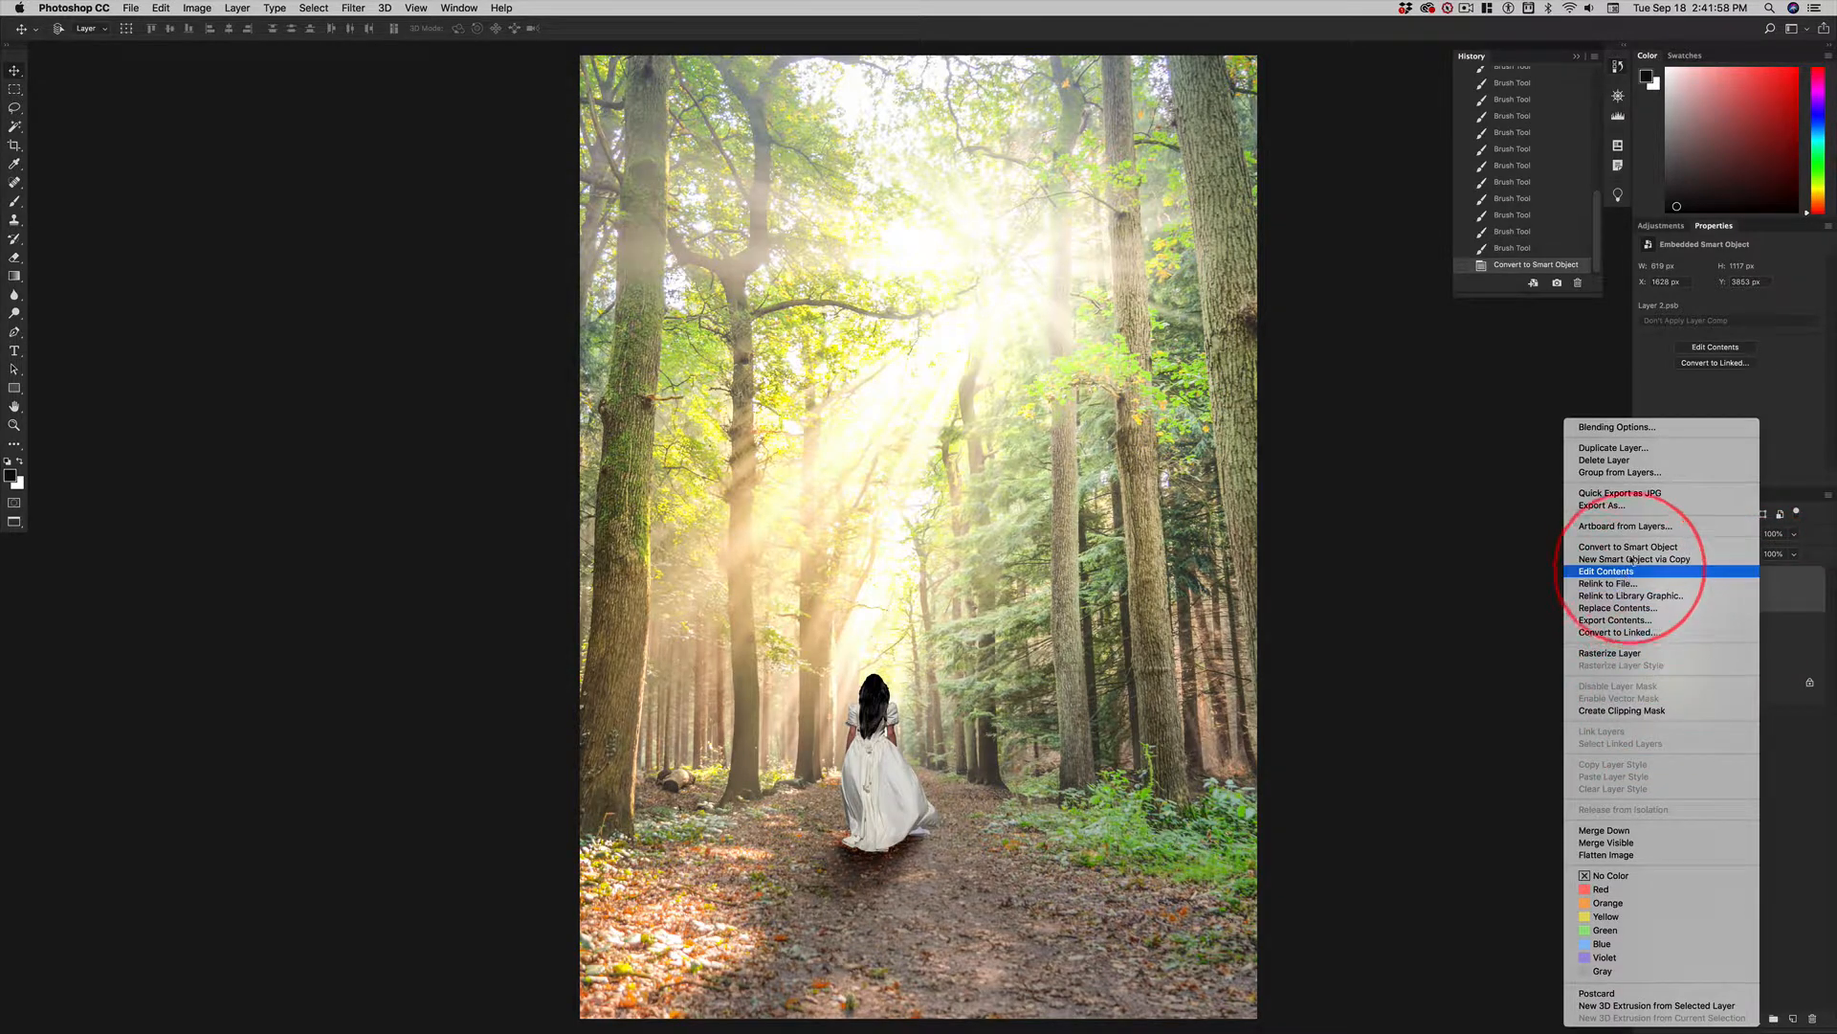
pyautogui.click(1800, 594)
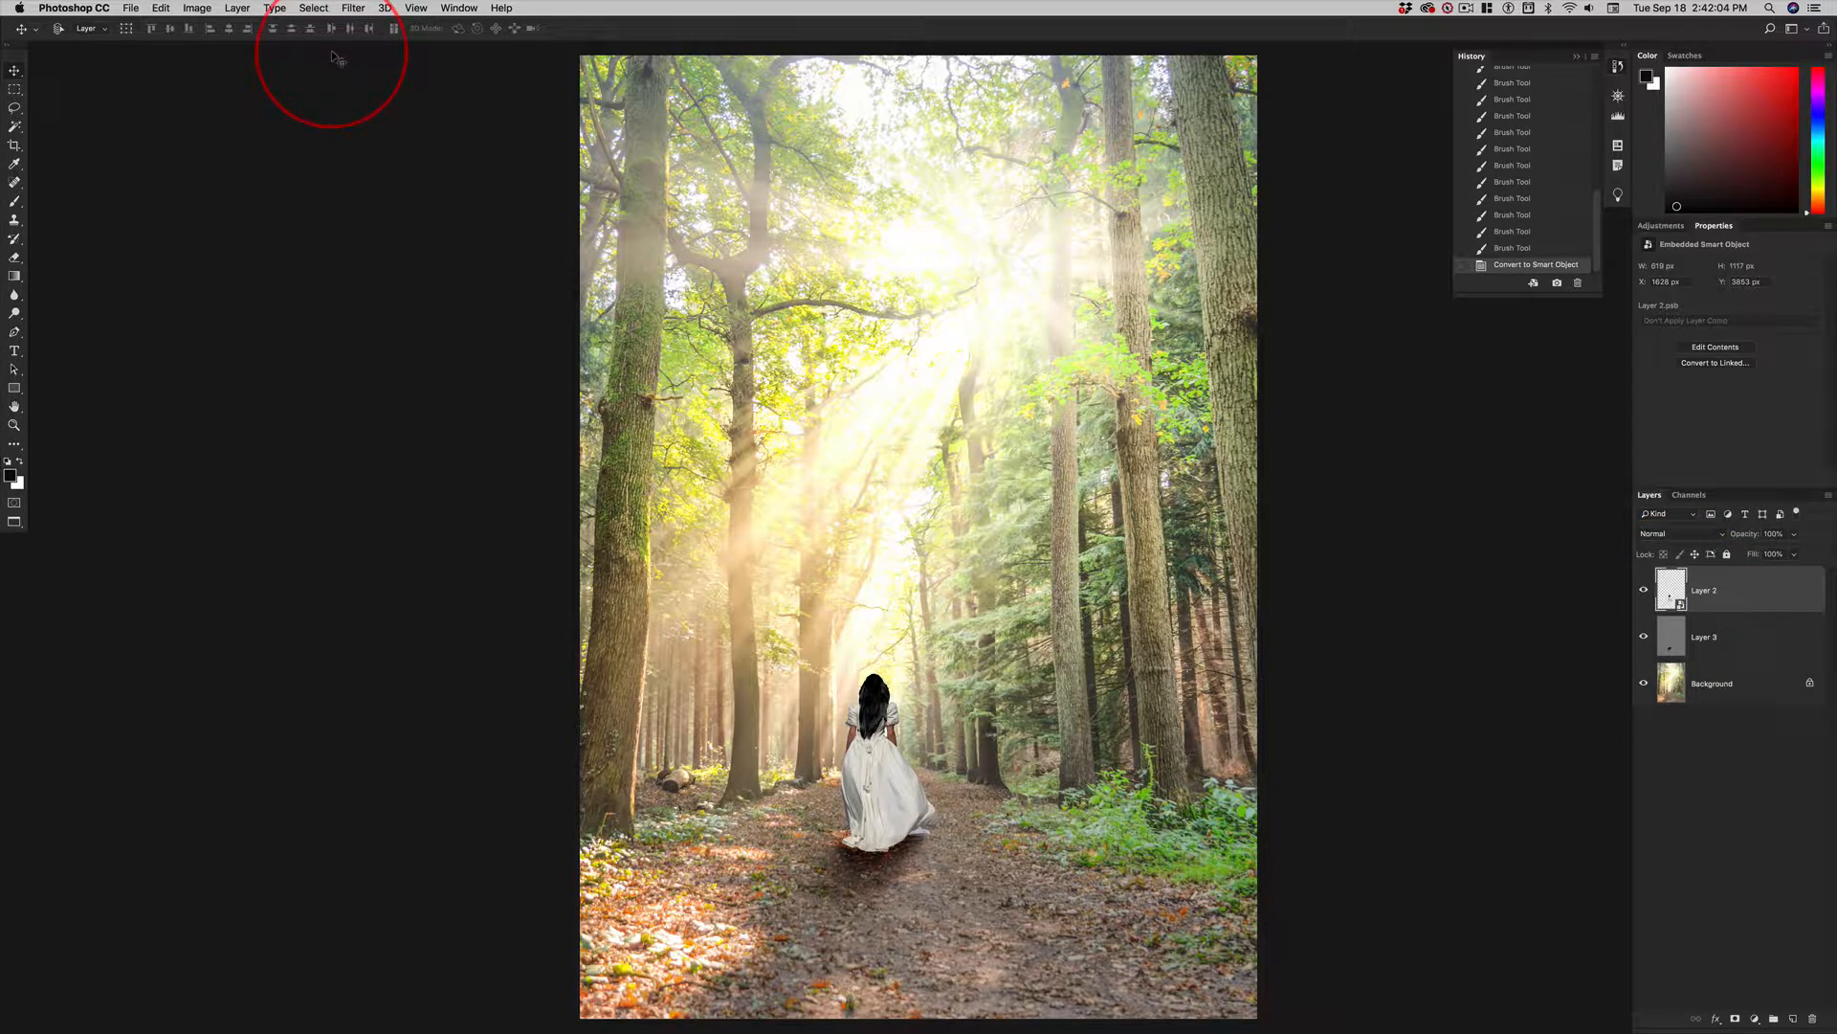
# Apply a Gaussian Blur with a radius of 1 pixel to the woman's Smart Object, Layer 2.
pyautogui.press('ctrl+alt+super+g')
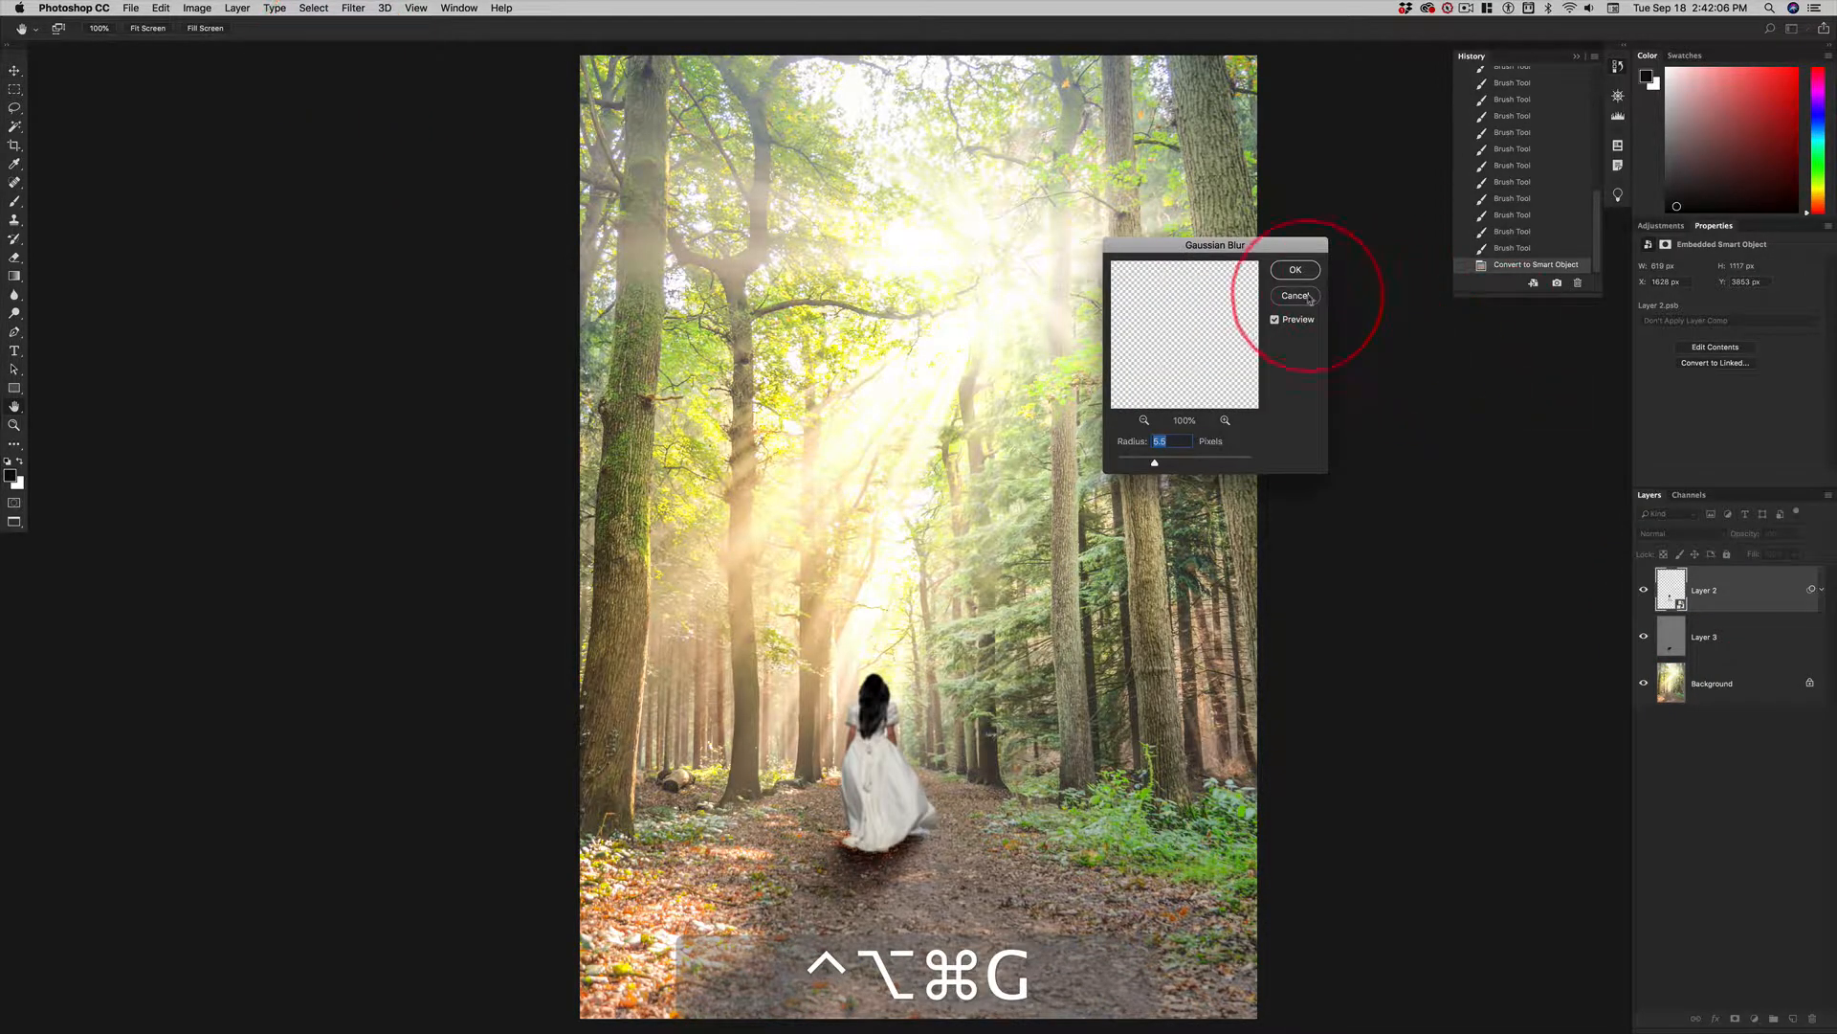
pyautogui.click(1310, 296)
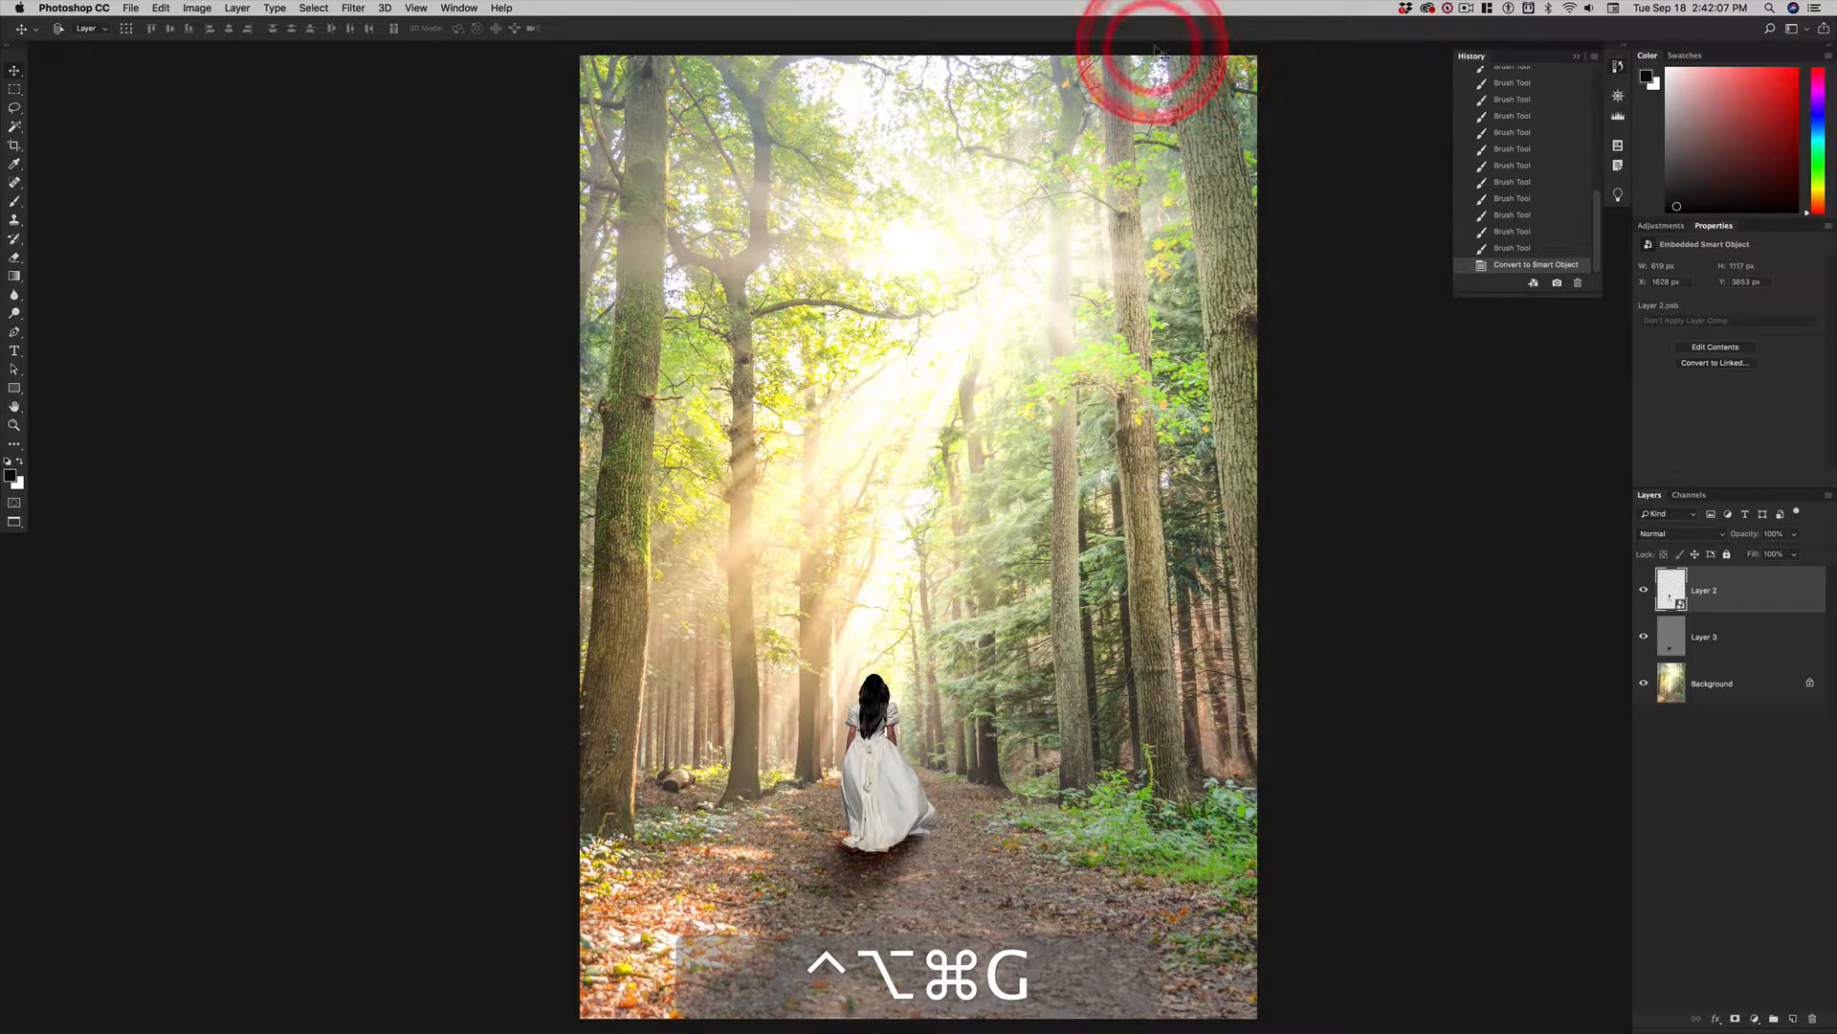
pyautogui.click(356, 8)
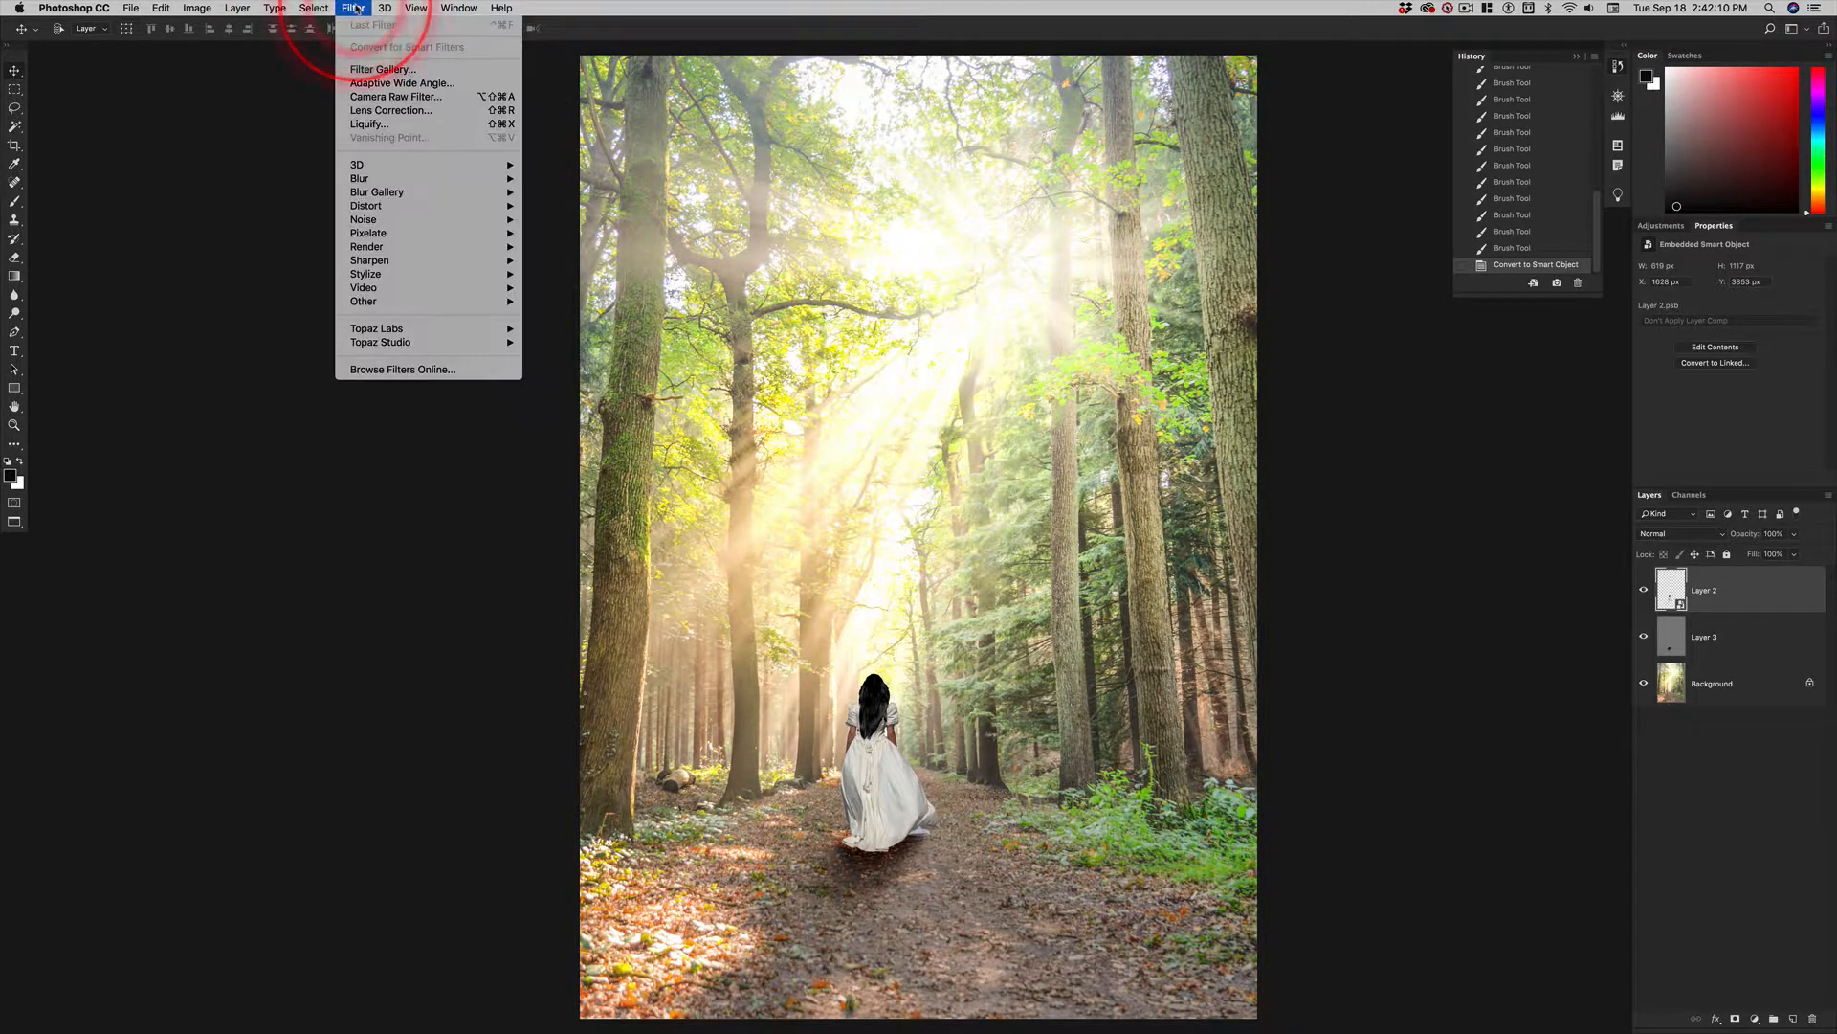
pyautogui.moveTo(418, 178)
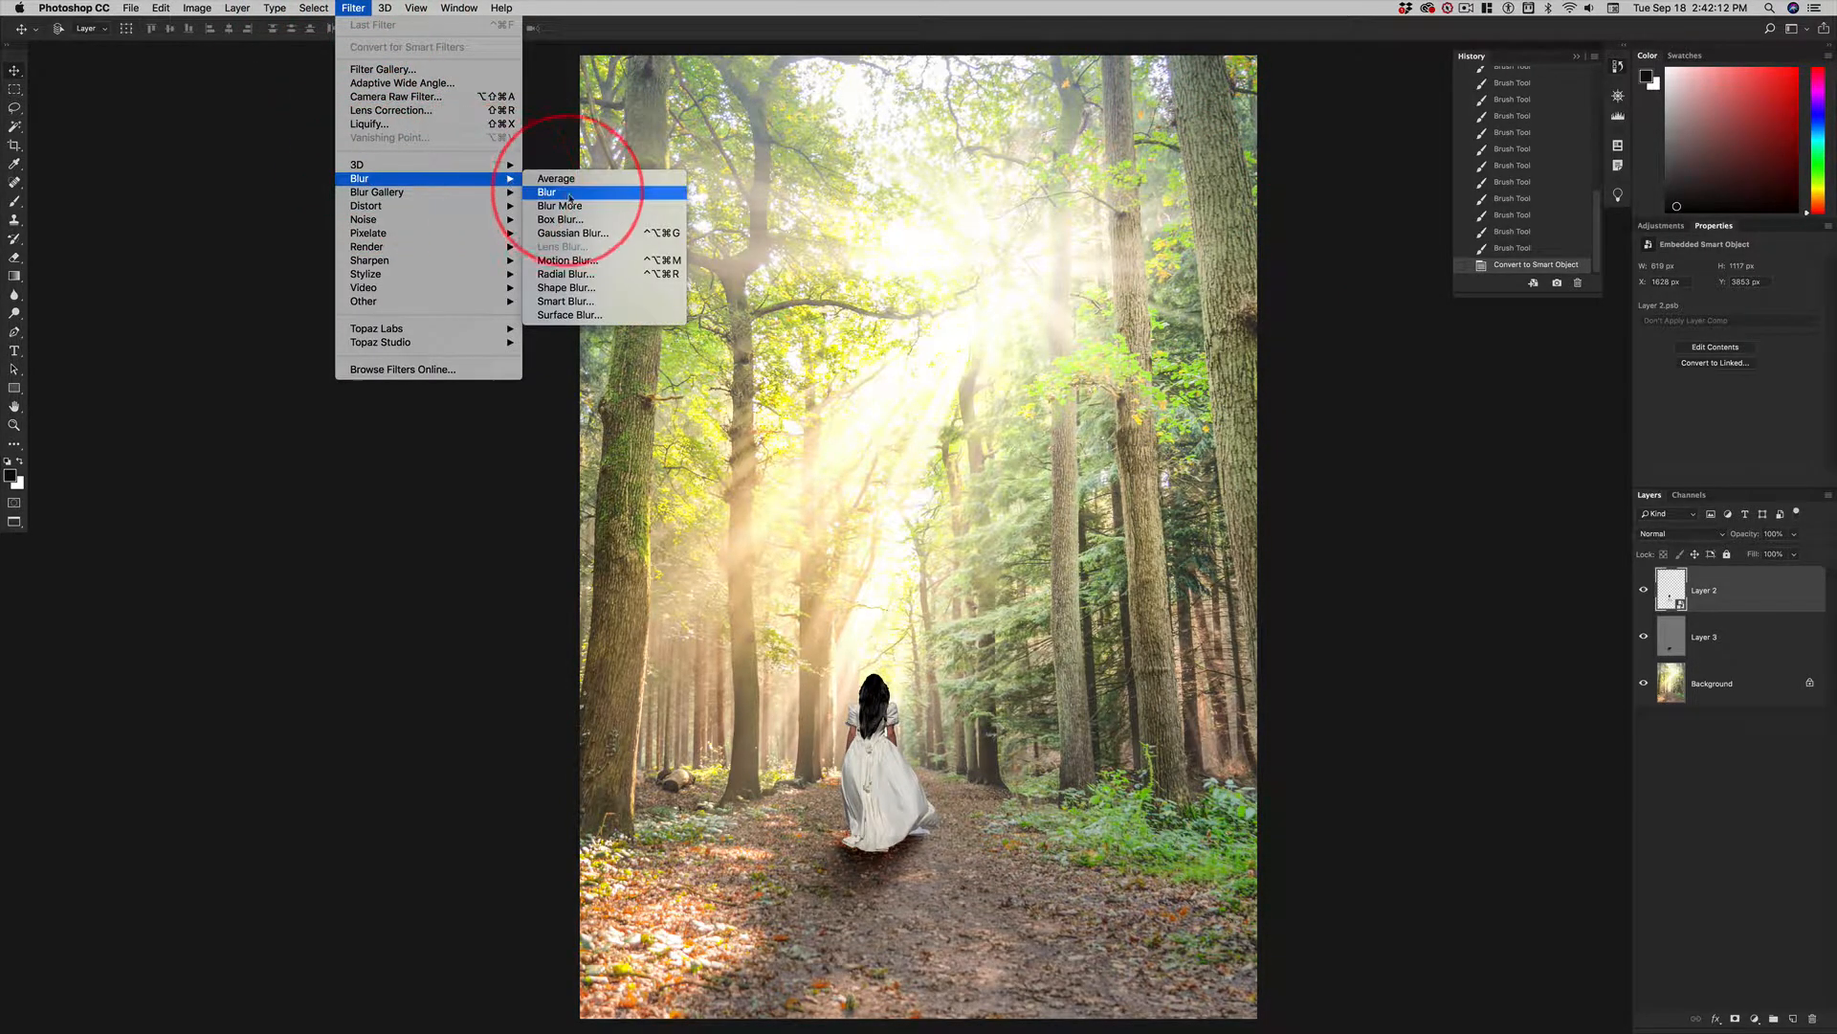
pyautogui.click(577, 234)
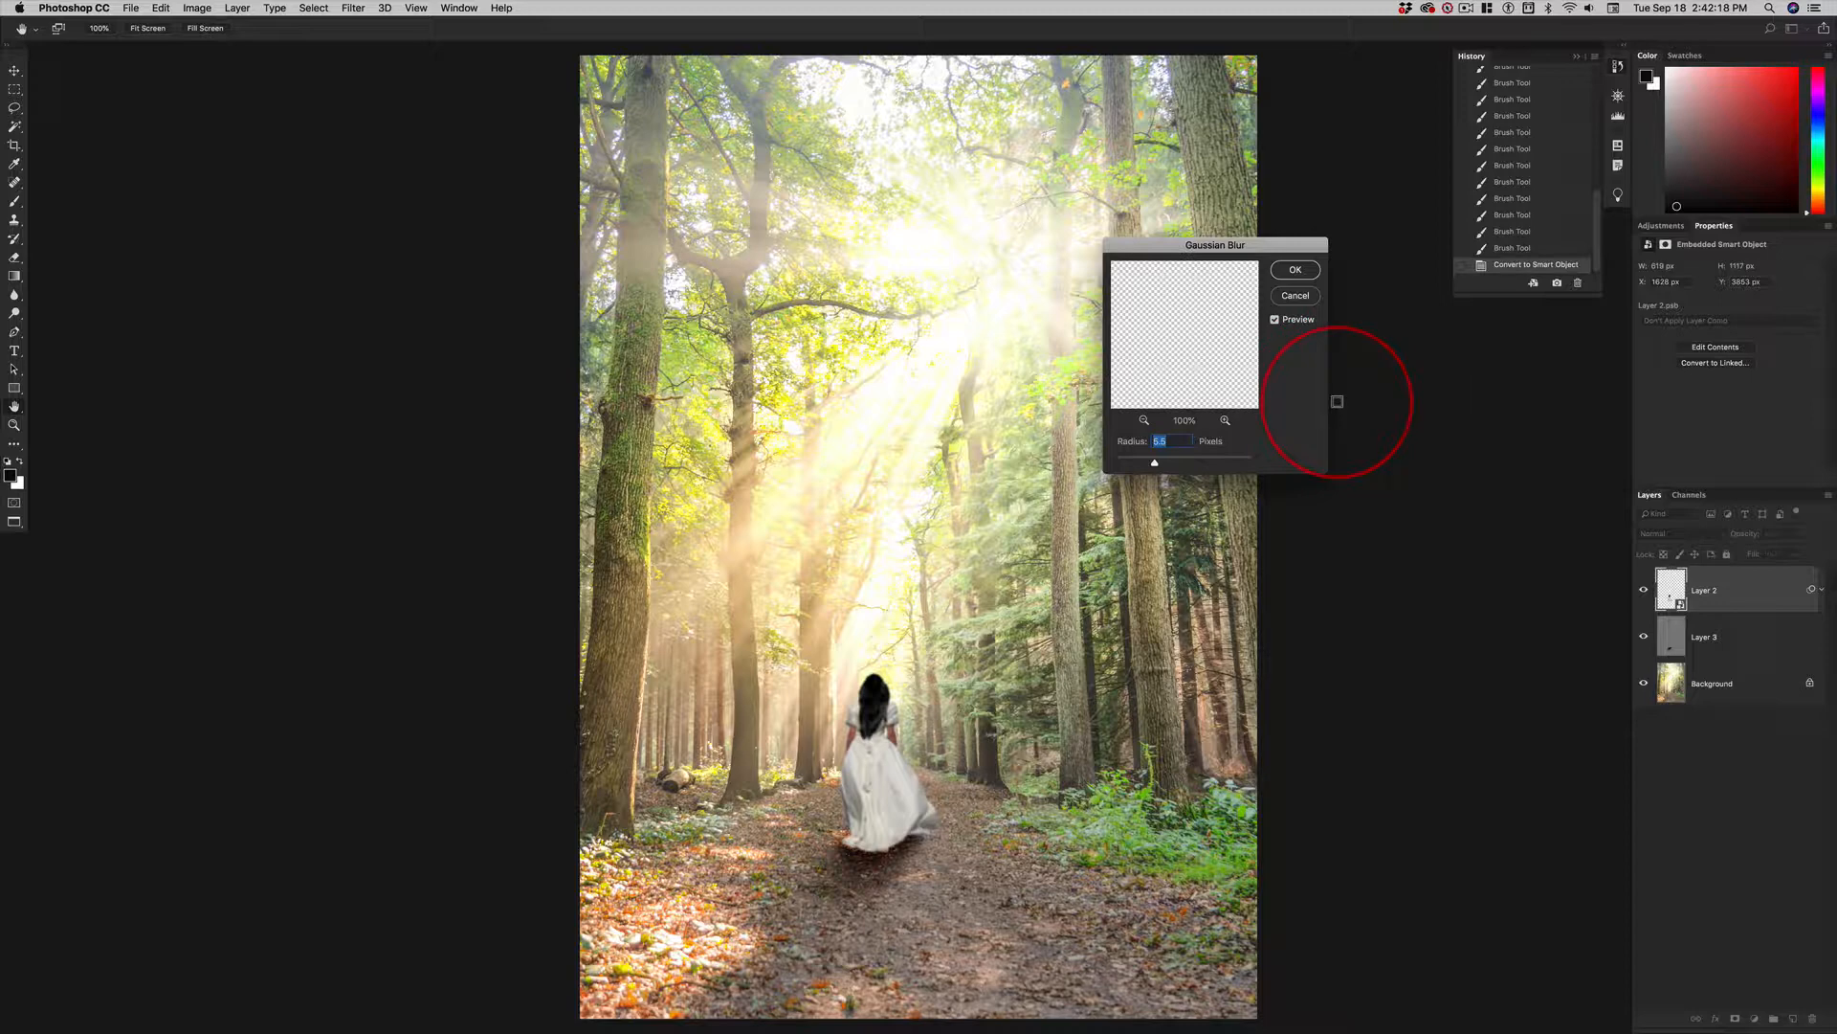
pyautogui.write('1.3')
pyautogui.press('Return')
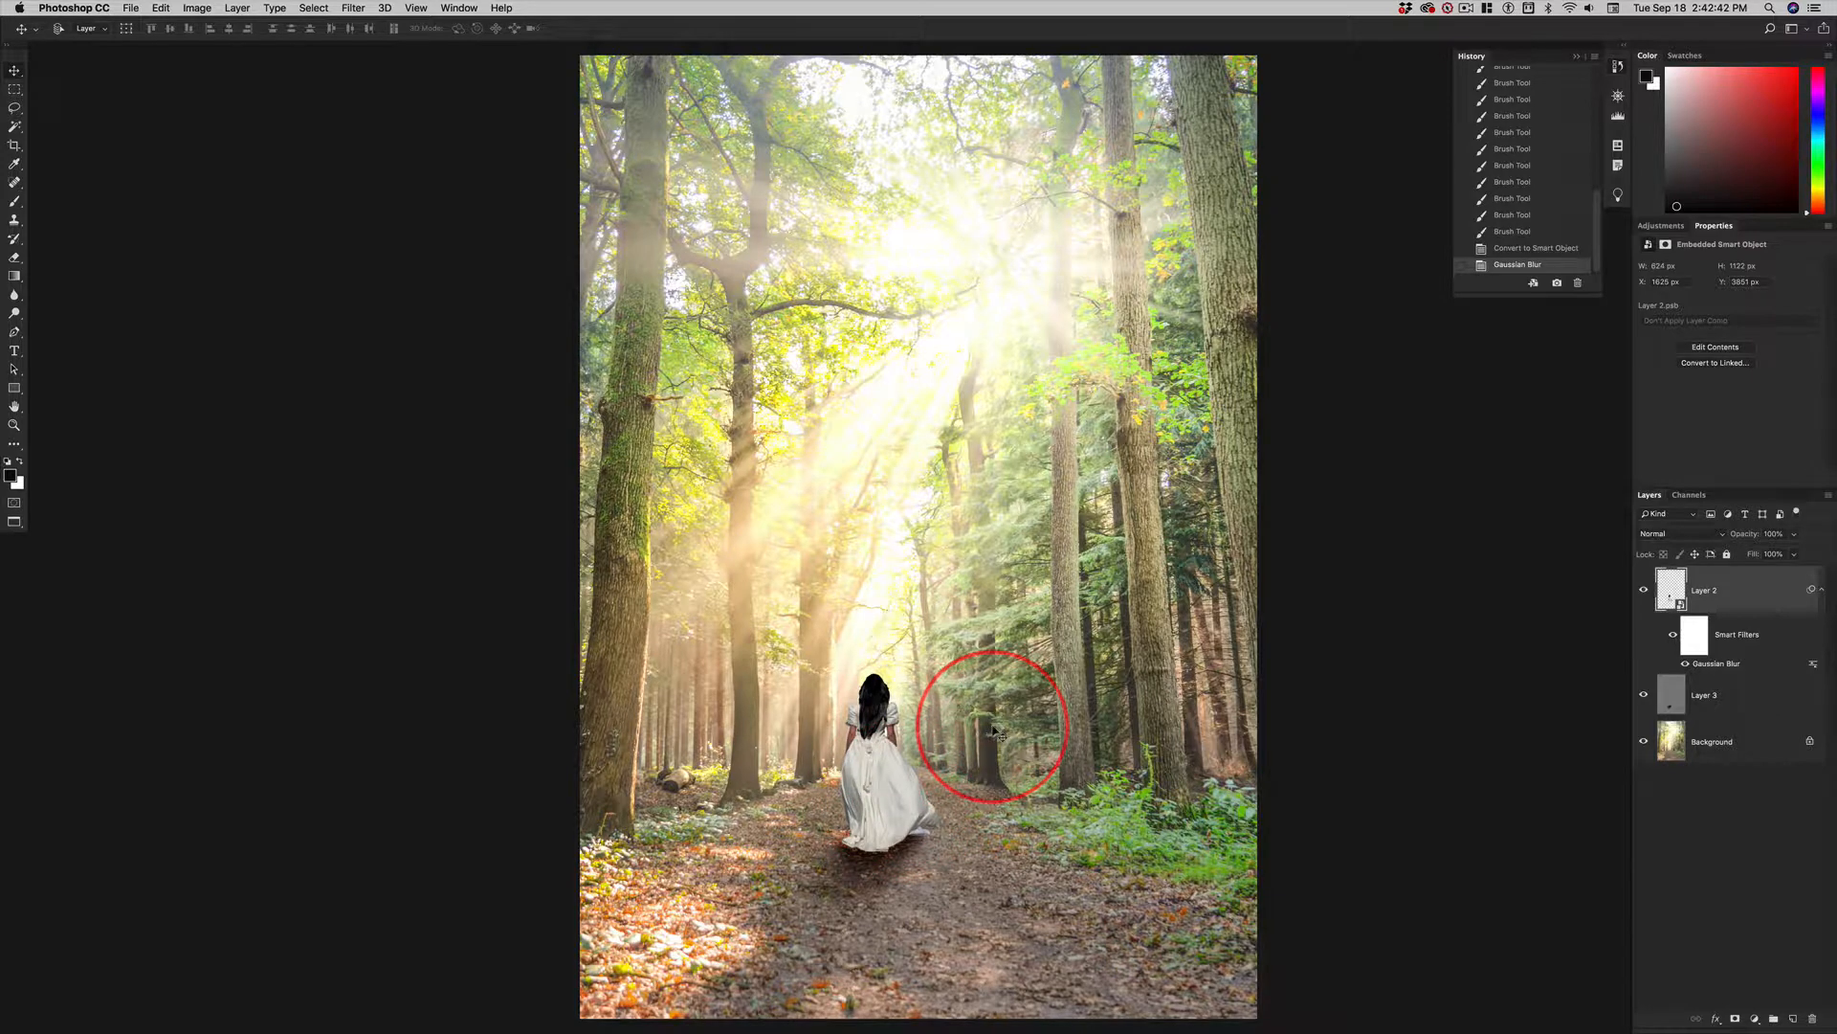
# Examine the Black & White 1 adjustment layer's settings in the finished poster document and return to the forest image.
pyautogui.press('super+grave')
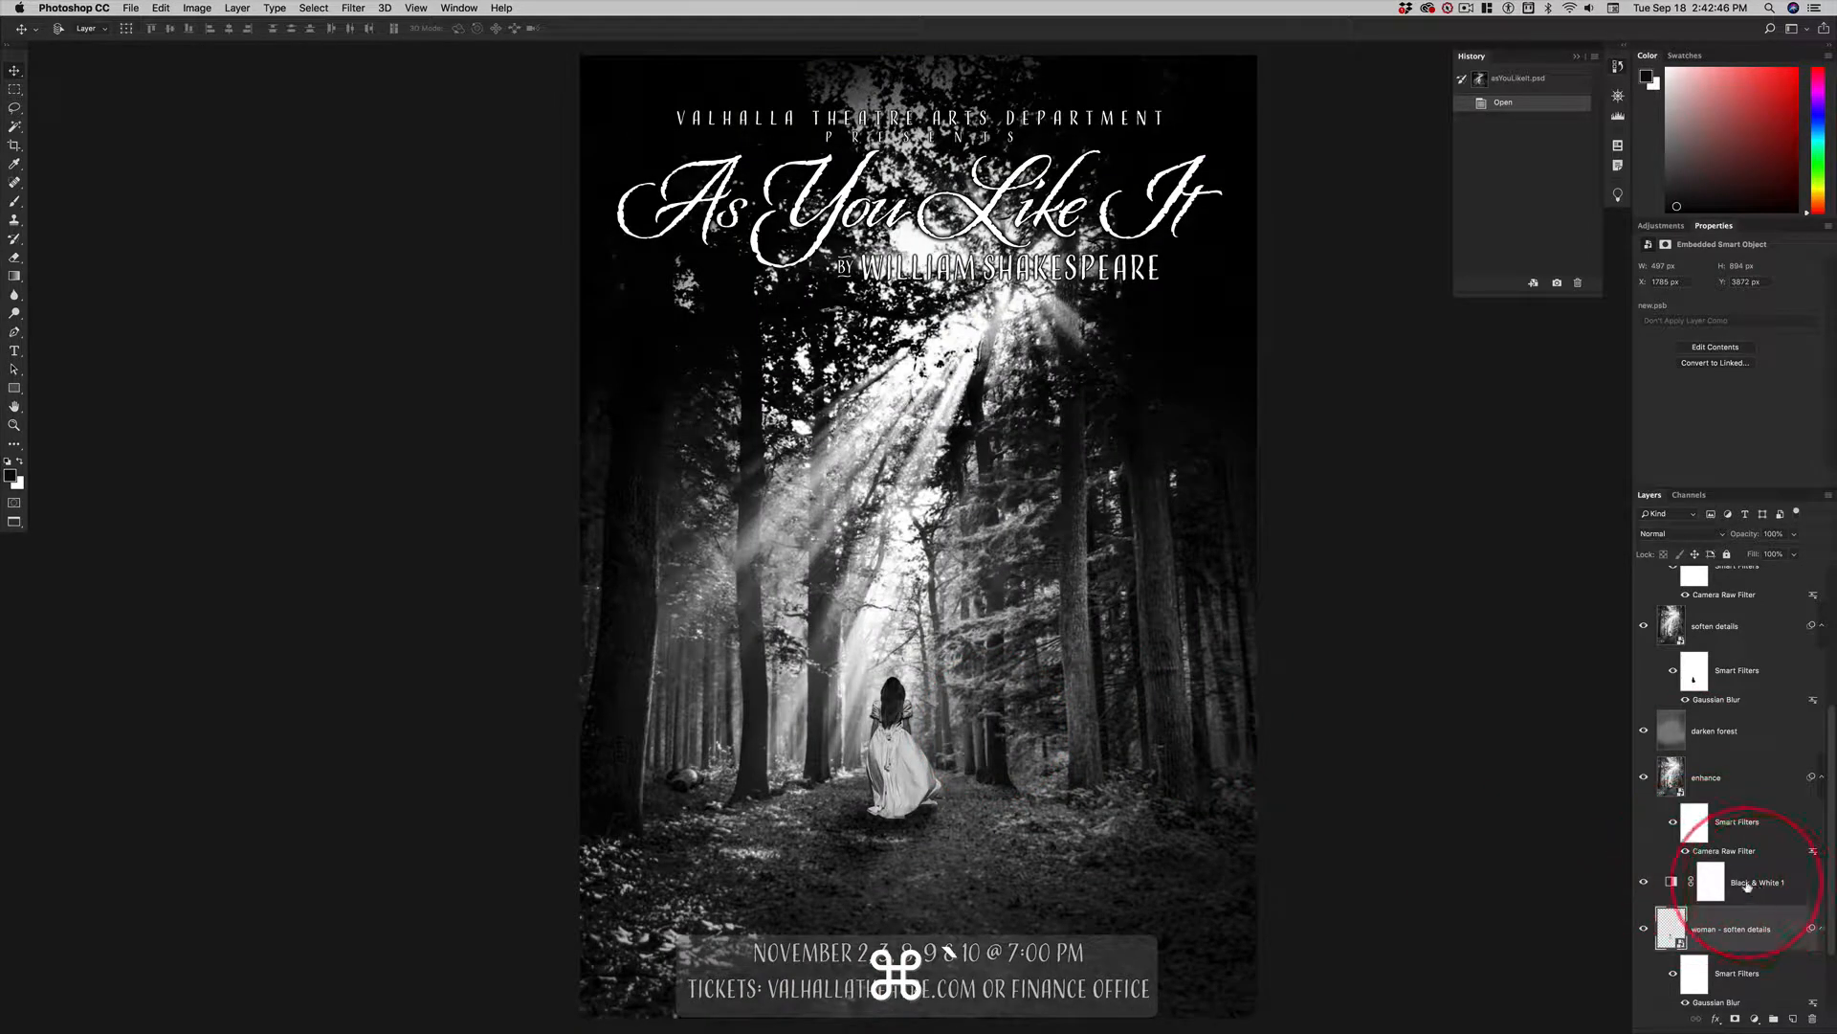
pyautogui.click(1710, 885)
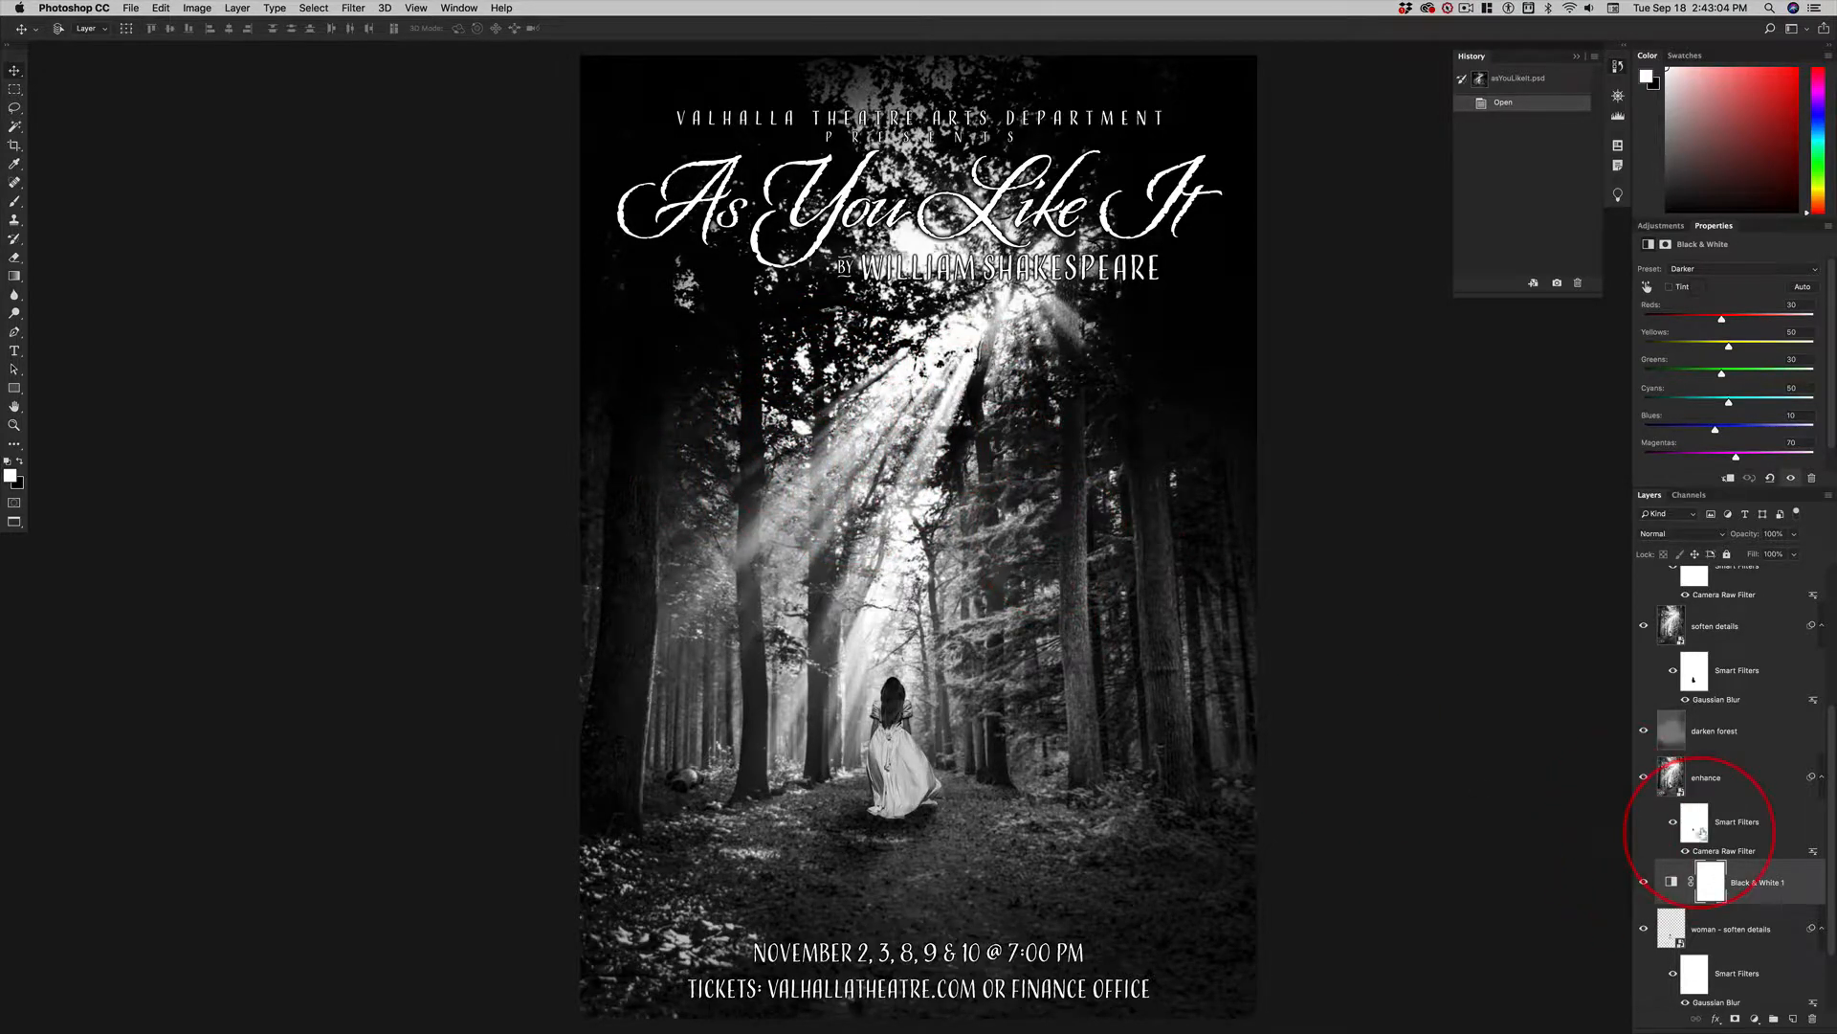
pyautogui.press('super+grave')
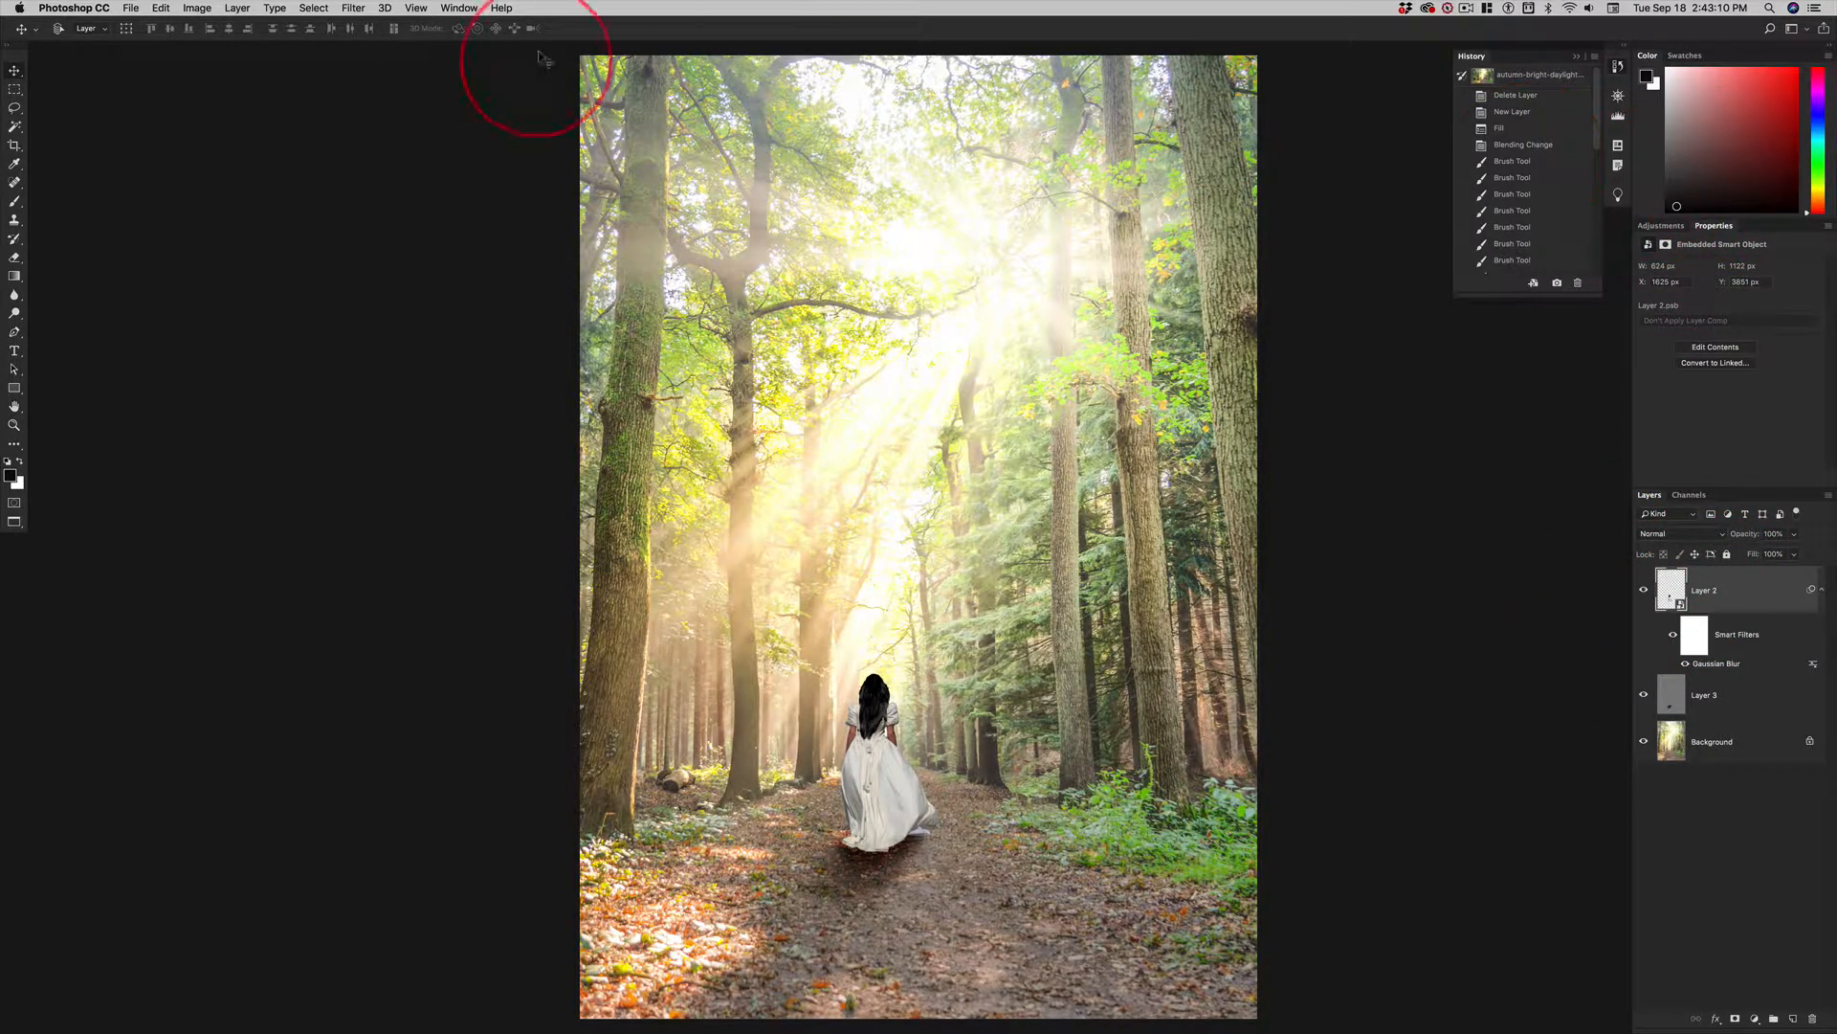
# Add a Black & White adjustment layer above Layer 2 and set its preset to Darker.
pyautogui.click(1660, 228)
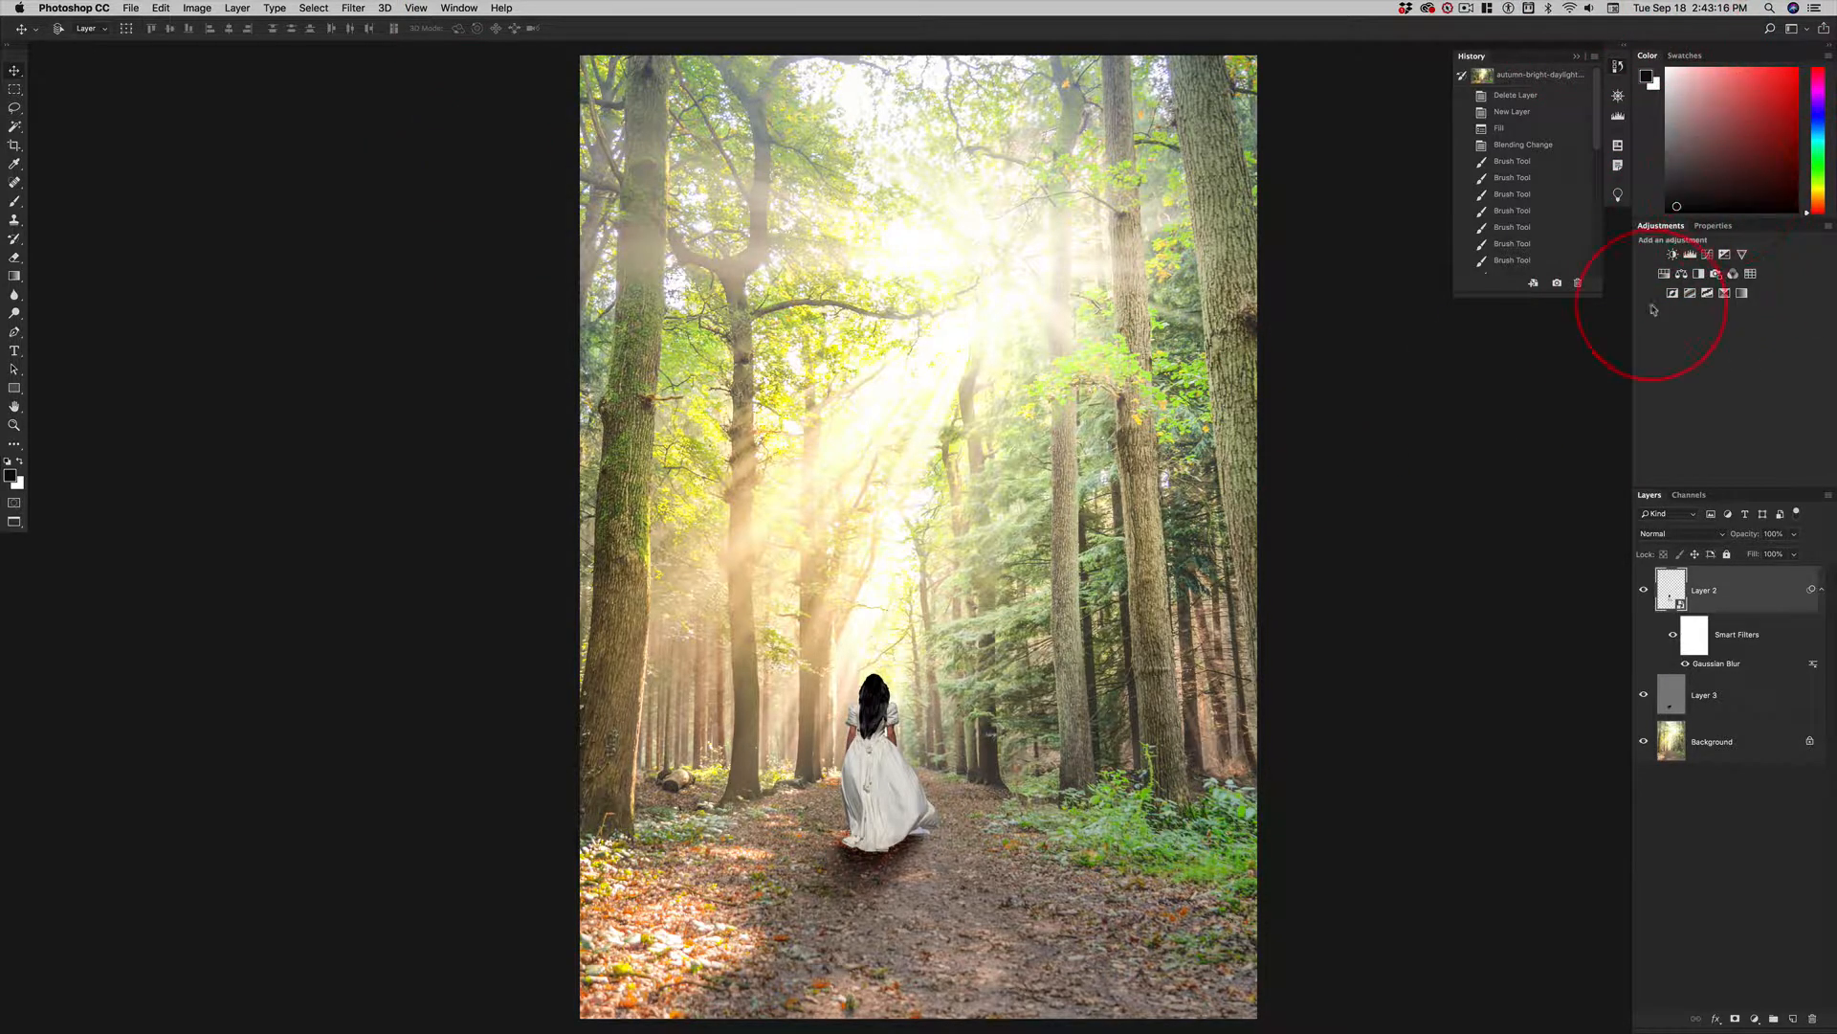
pyautogui.click(1699, 276)
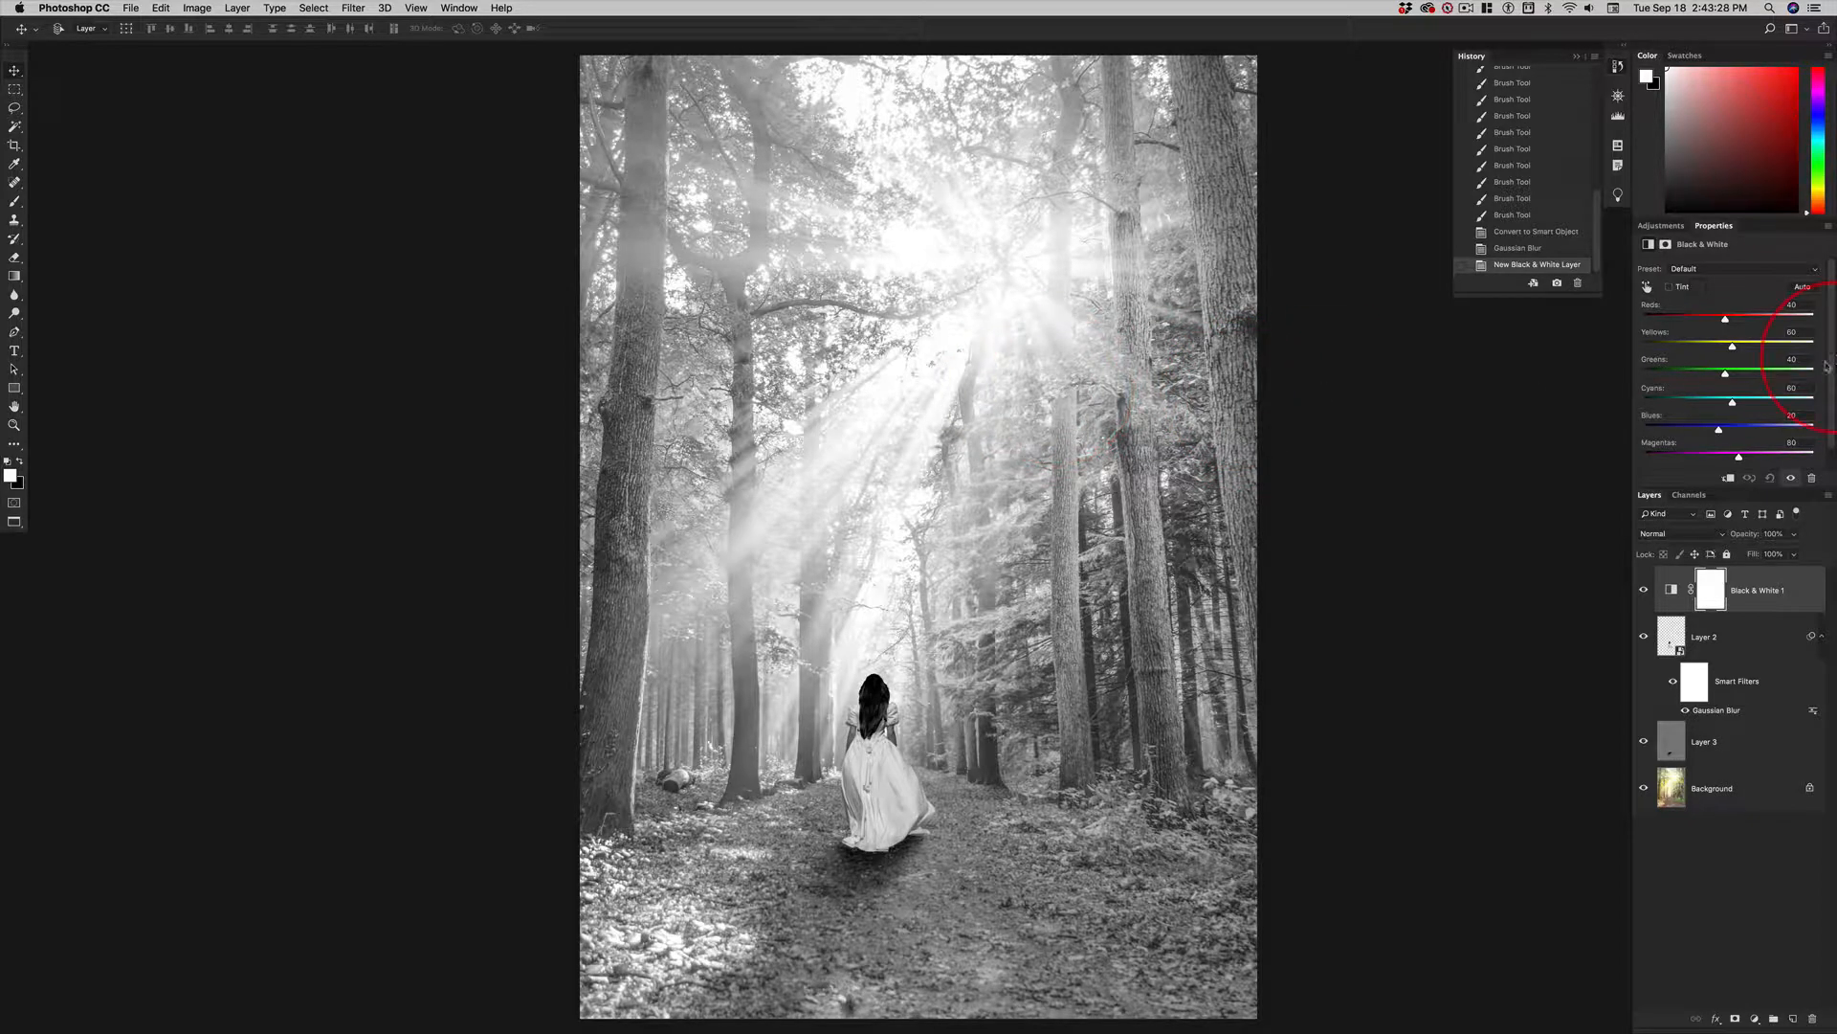
pyautogui.click(1710, 274)
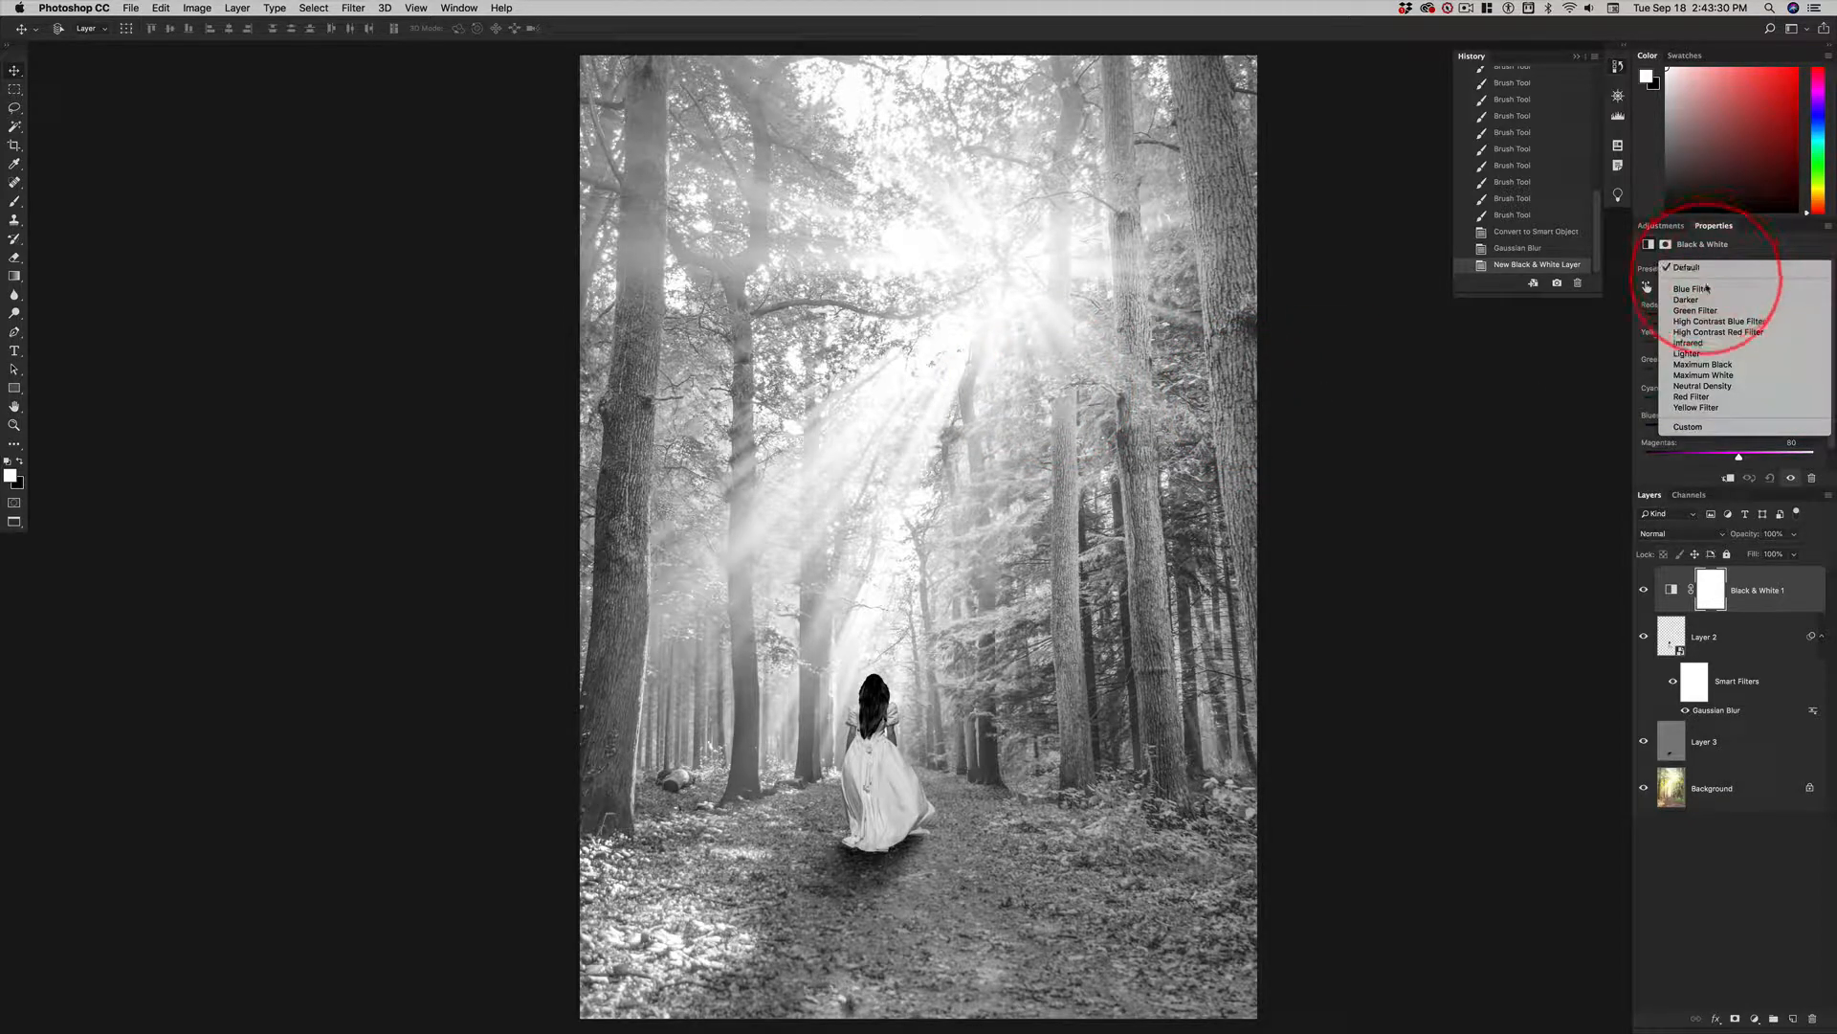
pyautogui.click(1686, 299)
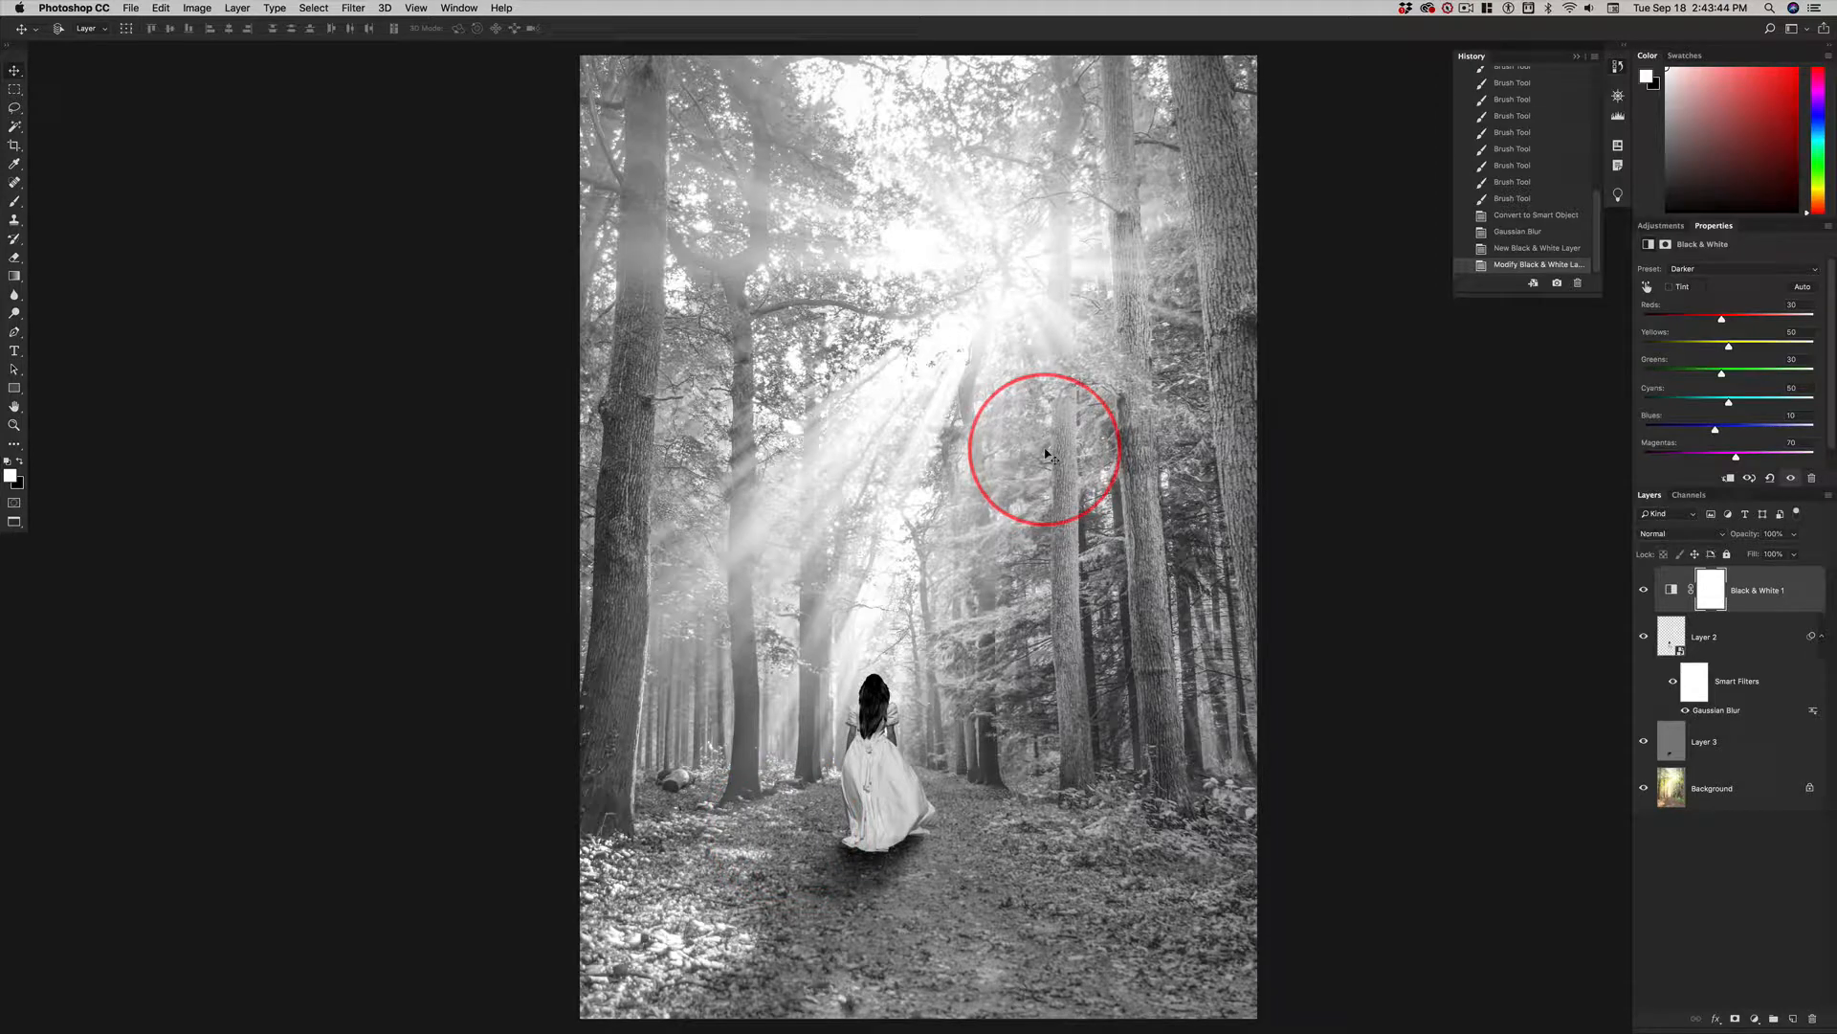
# Switch to the finished poster document to examine the layers above its Black & White adjustment.
pyautogui.press('super+grave')
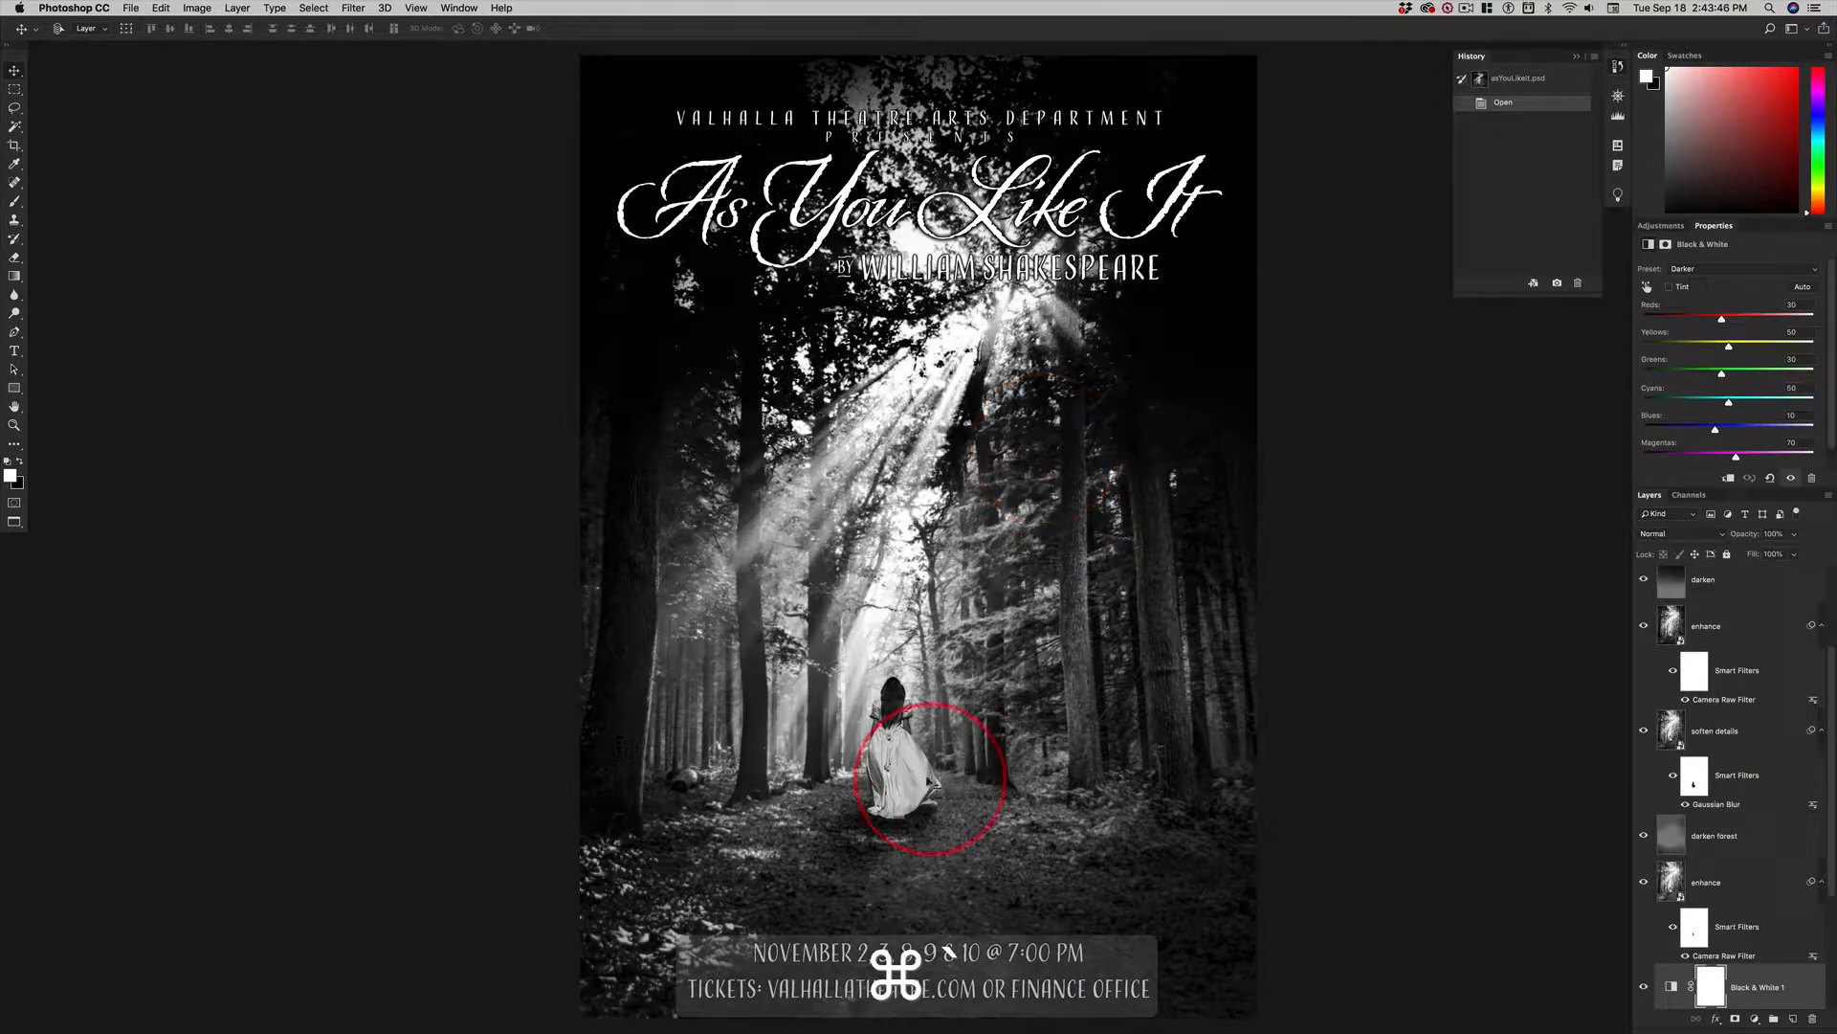